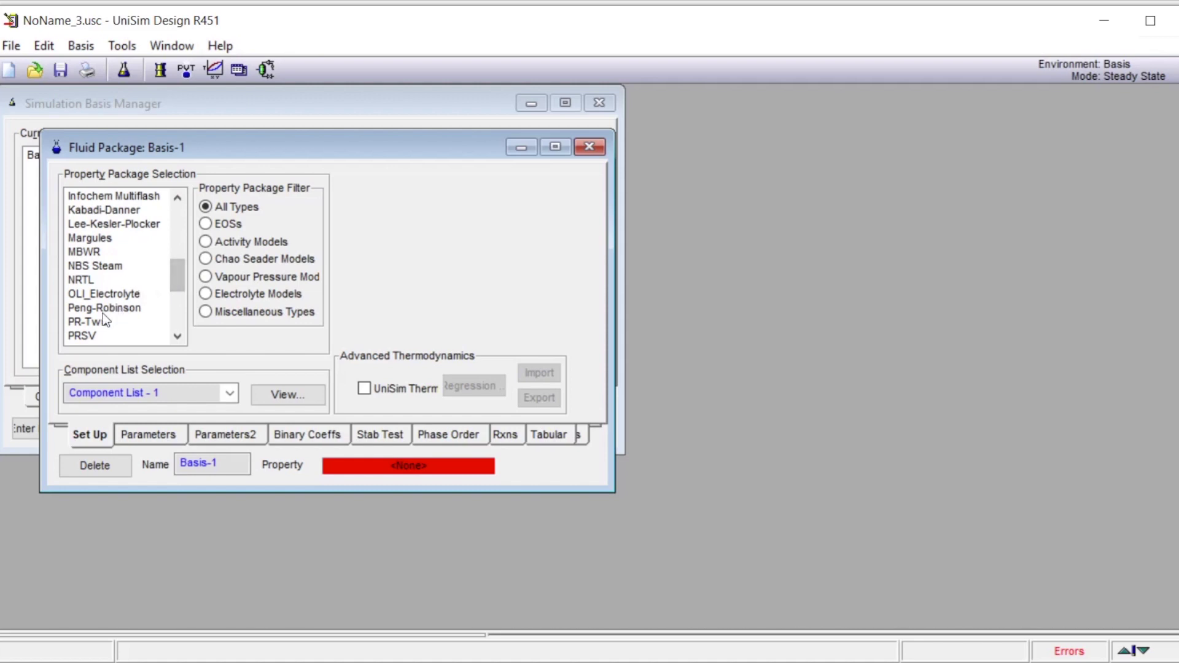
Assign the Peng-Robinson property package to fluid package Basis-1 and enter the simulation environment.
left_click(103, 309)
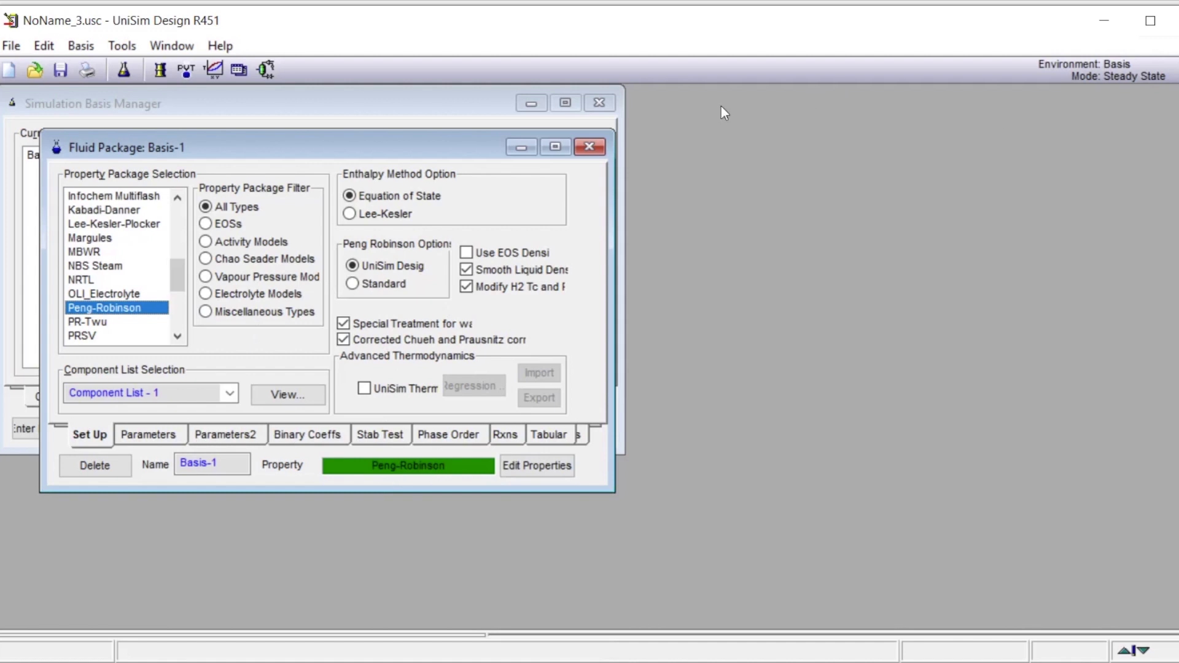
left_click(588, 147)
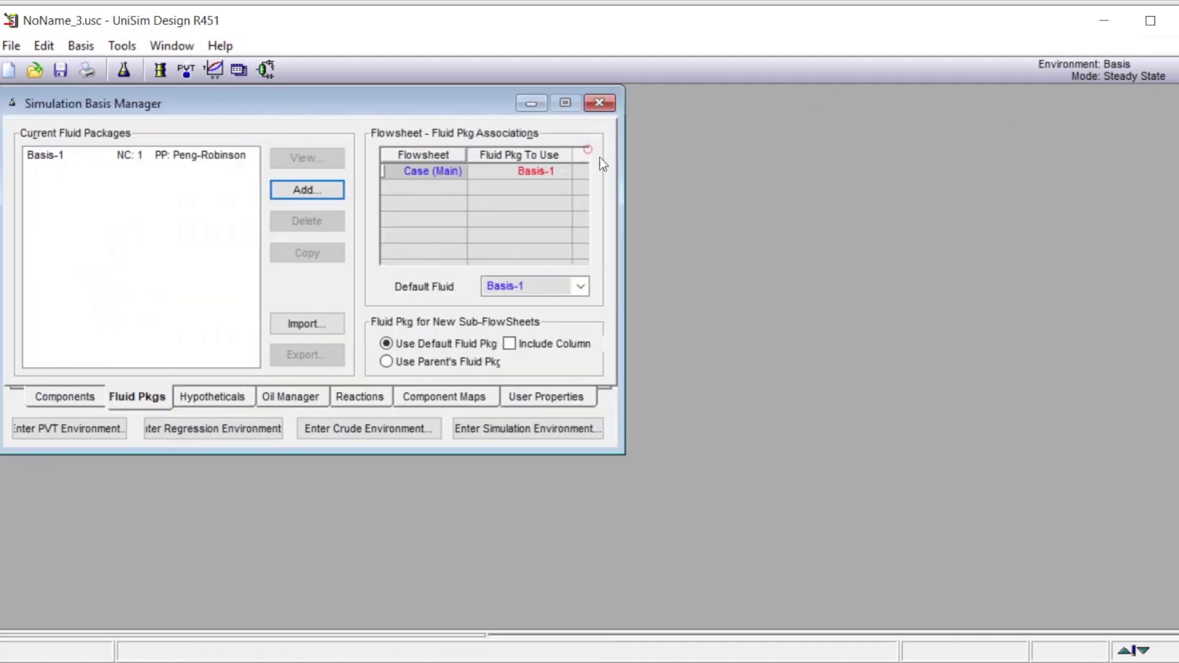
left_click(499, 430)
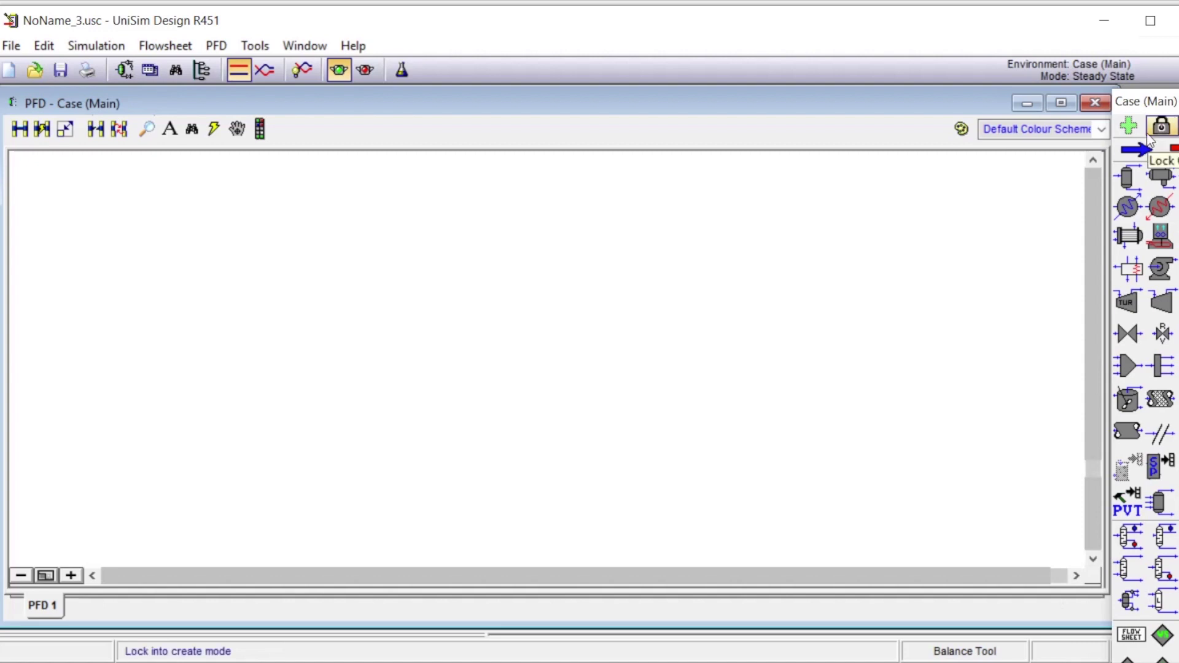
Place a material stream on the flowsheet and name it n-Butane.
left_click(1119, 157)
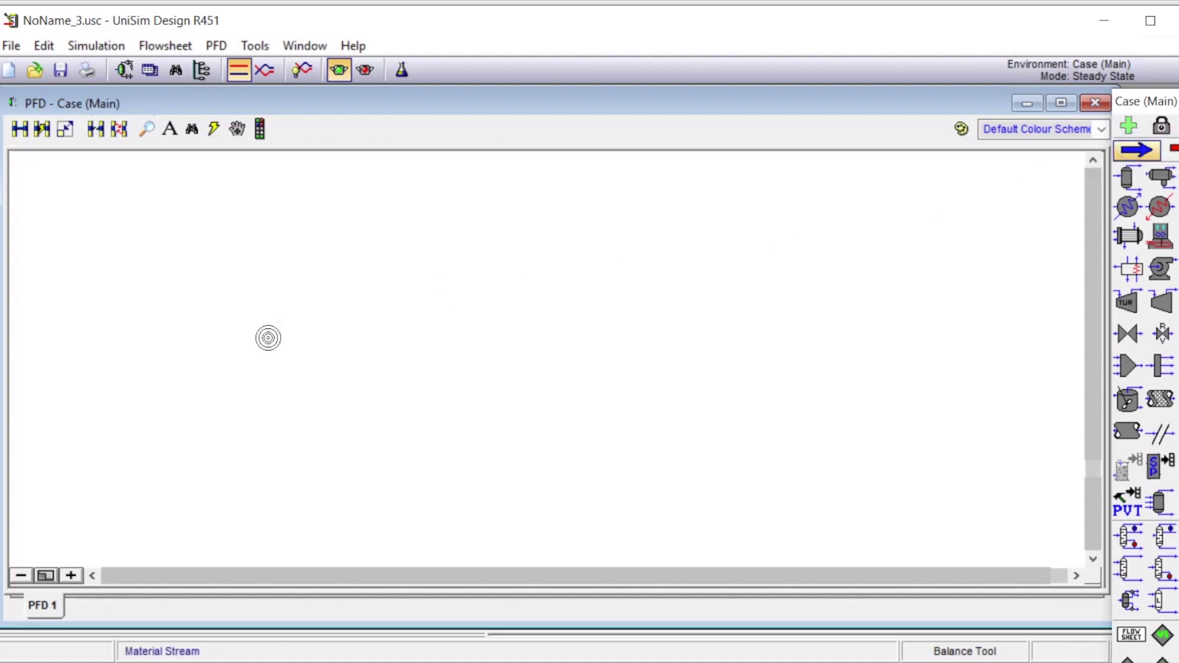
left_click(273, 336)
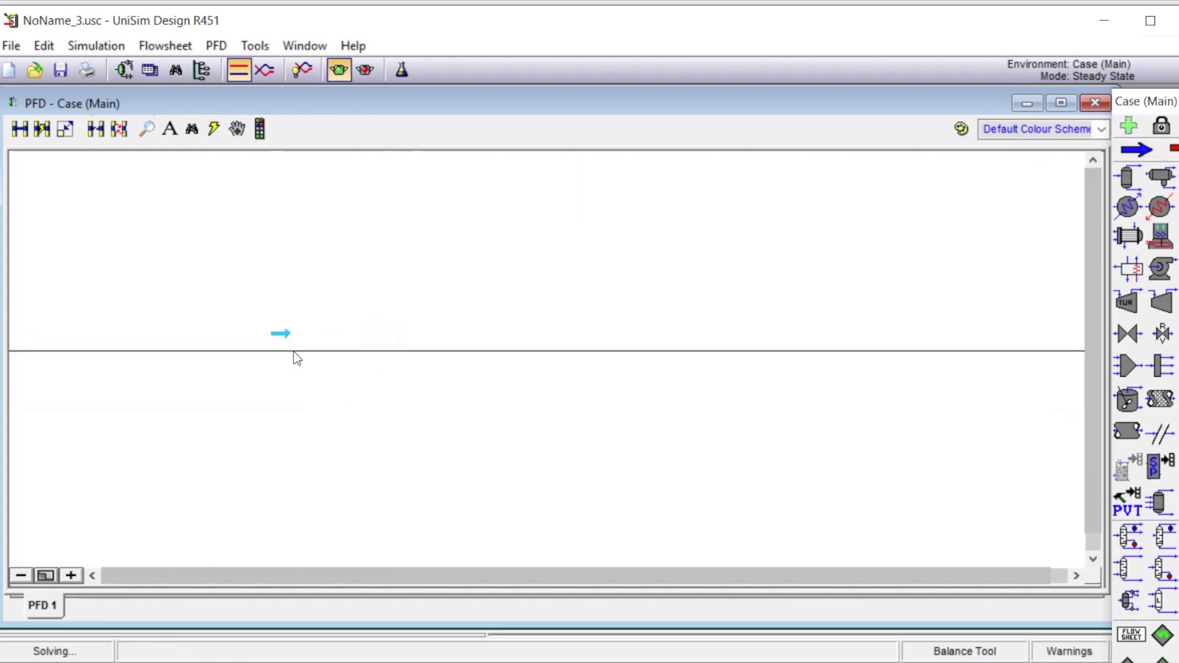
mouse_move(282, 336)
double_click(278, 335)
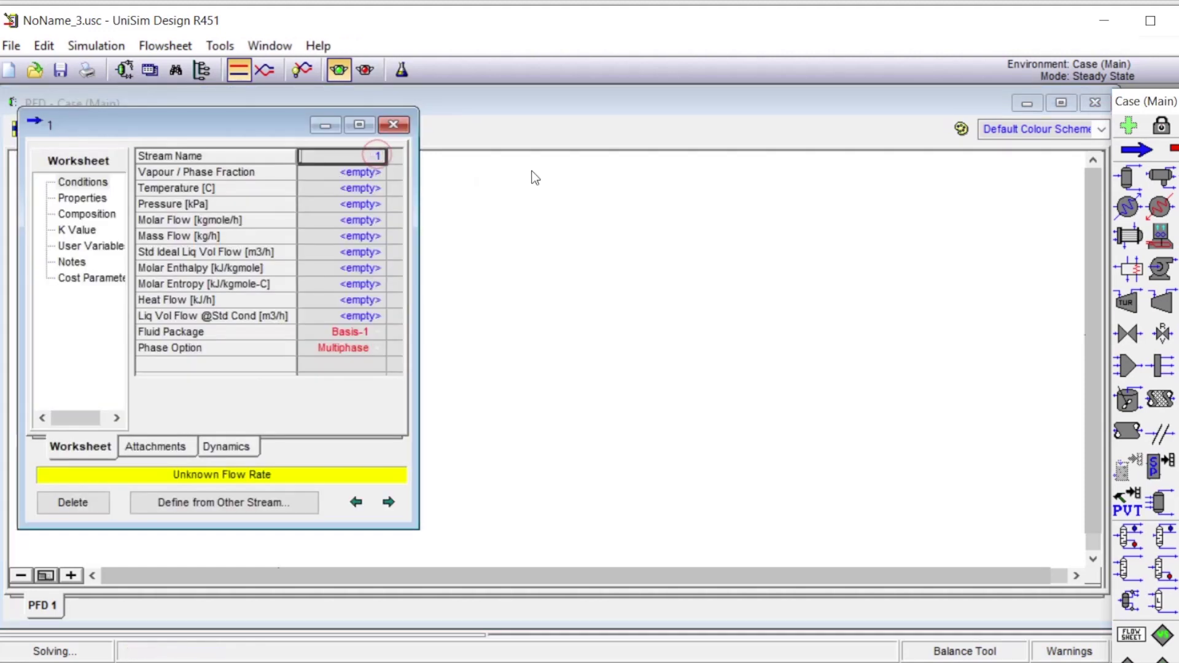
type("n")
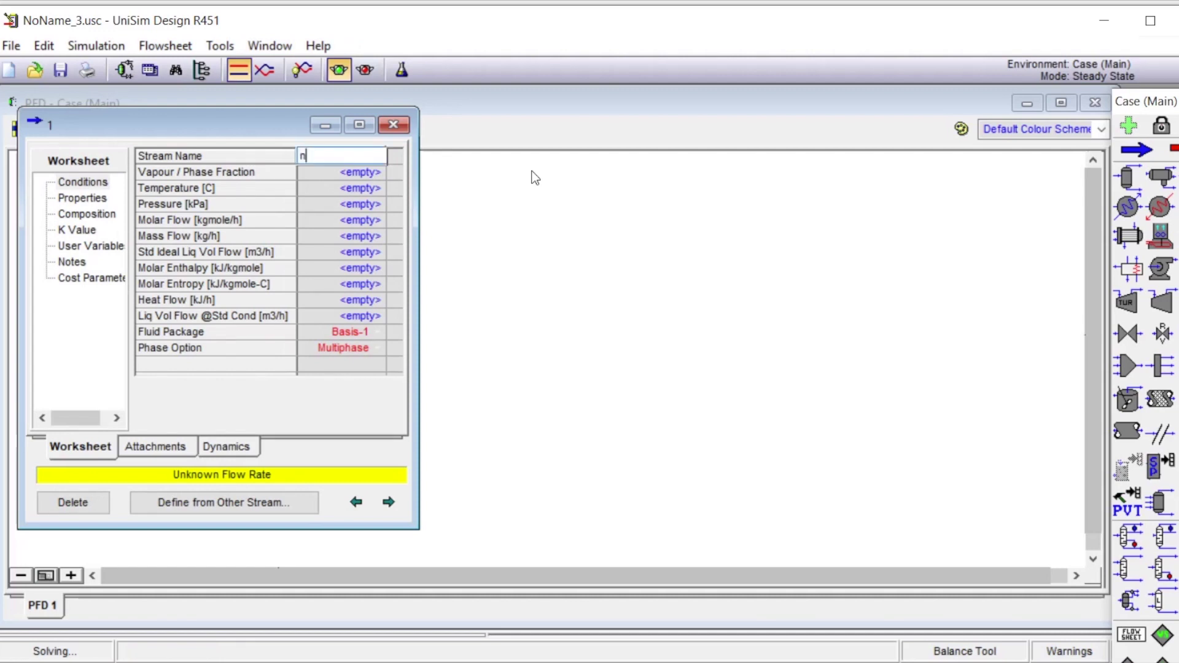
type("-Butane")
left_click(593, 242)
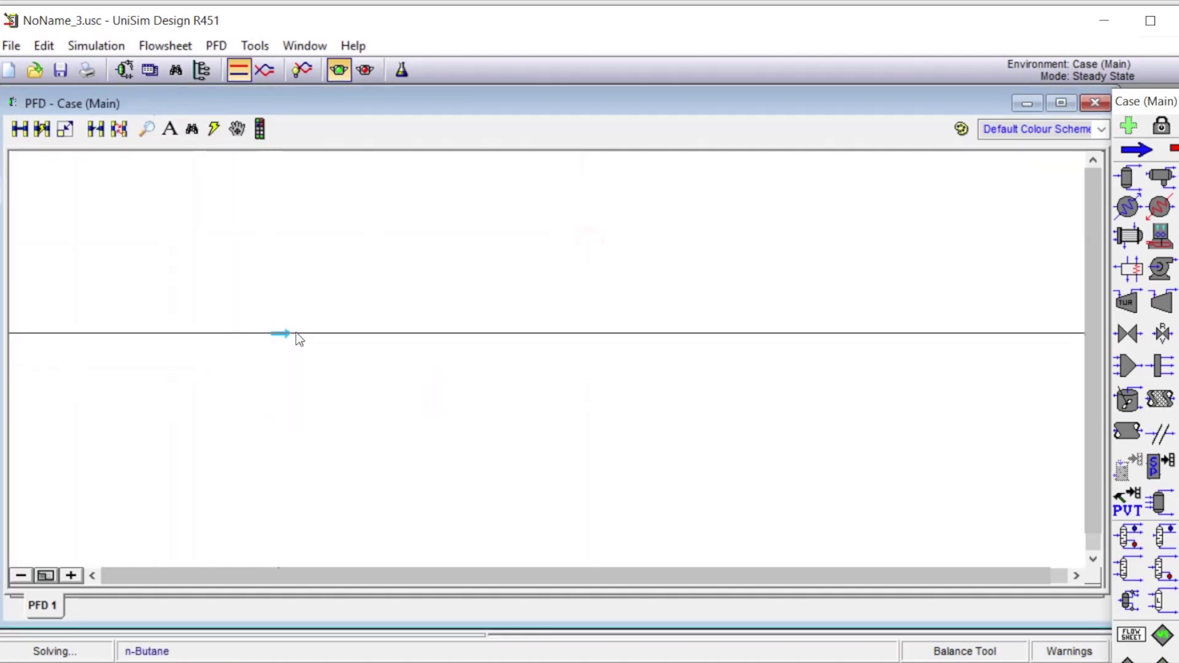
Set the n-Butane stream's temperature to 500 K.
double_click(285, 335)
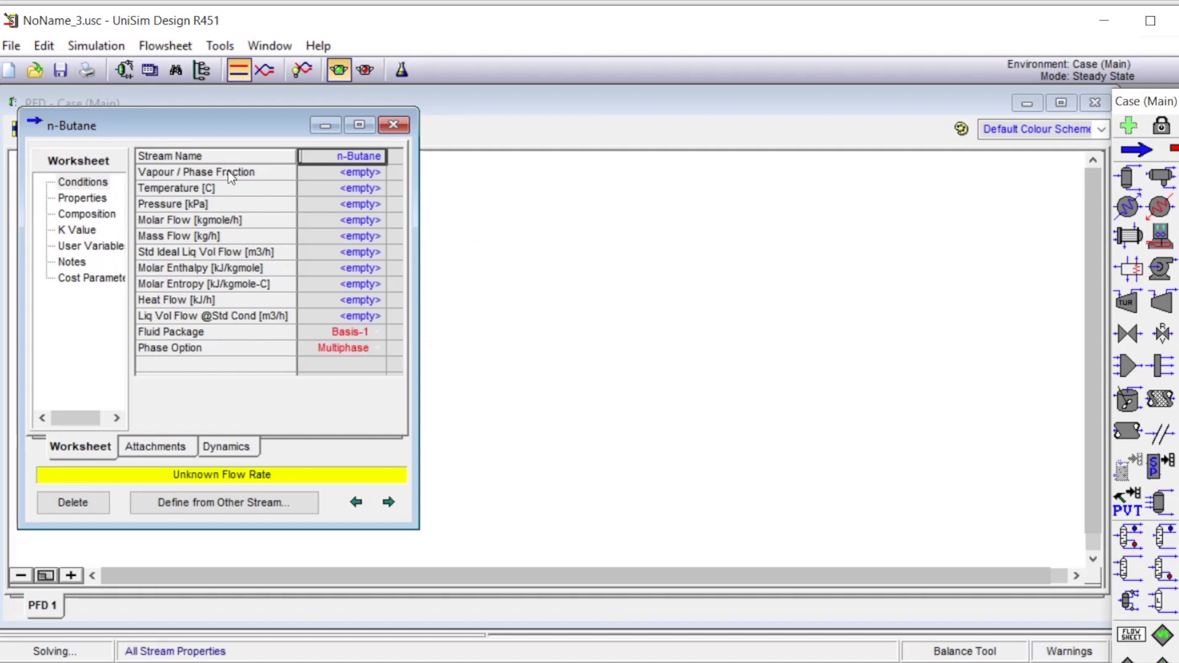
left_click(341, 189)
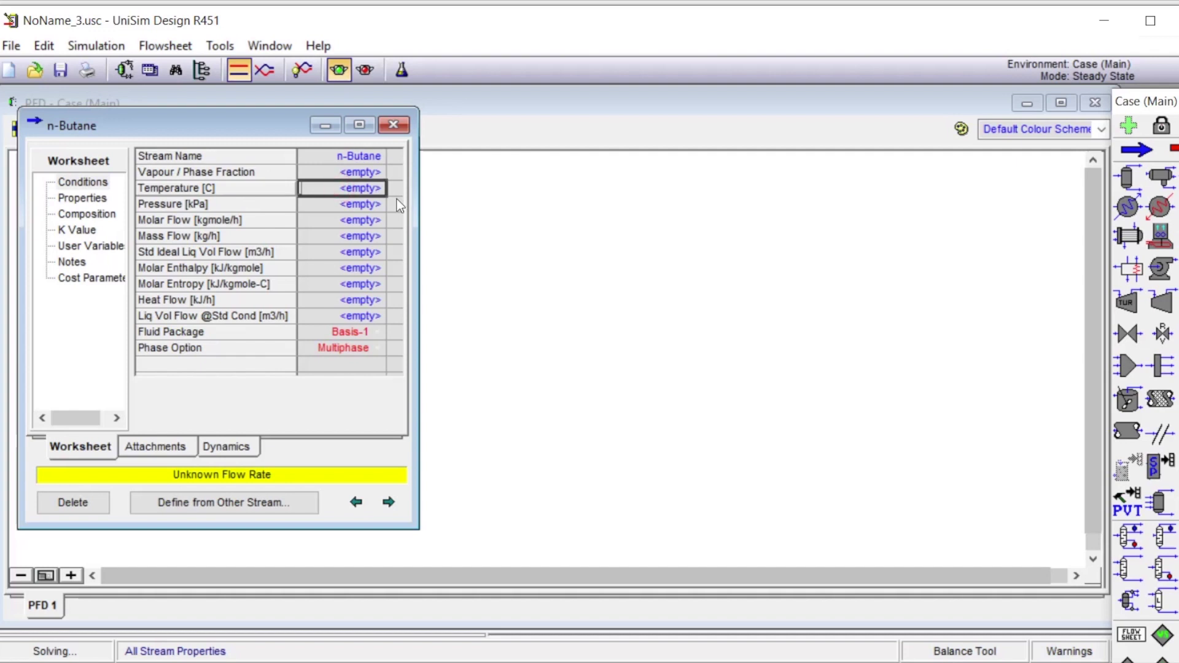
type("500")
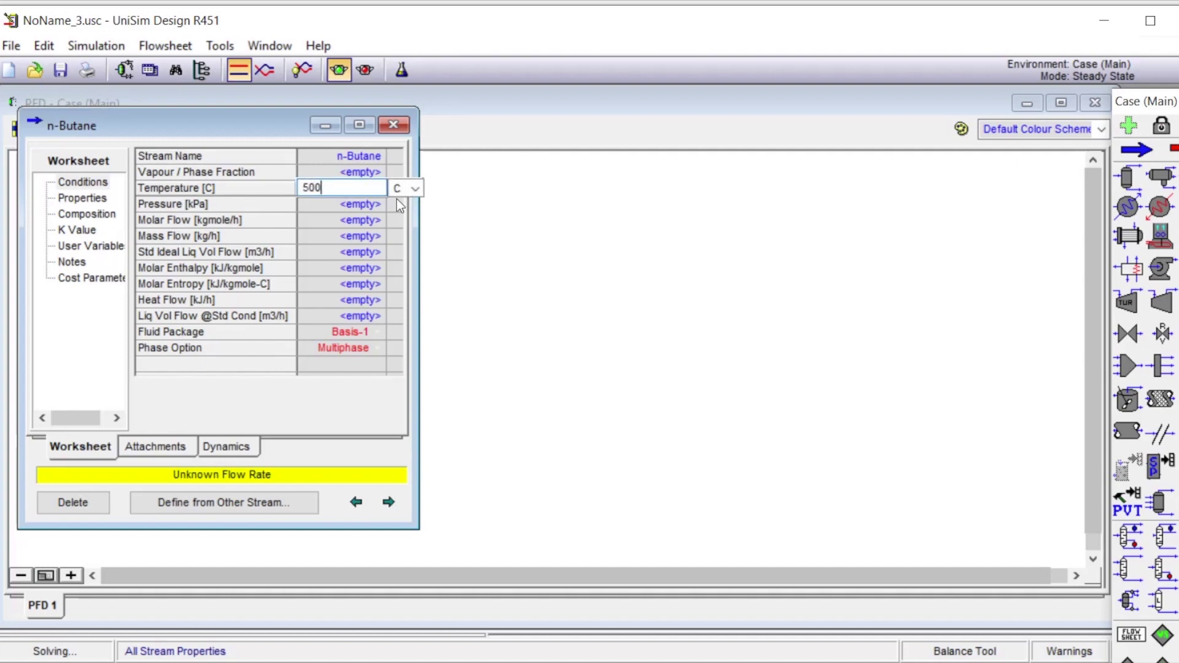
left_click(417, 188)
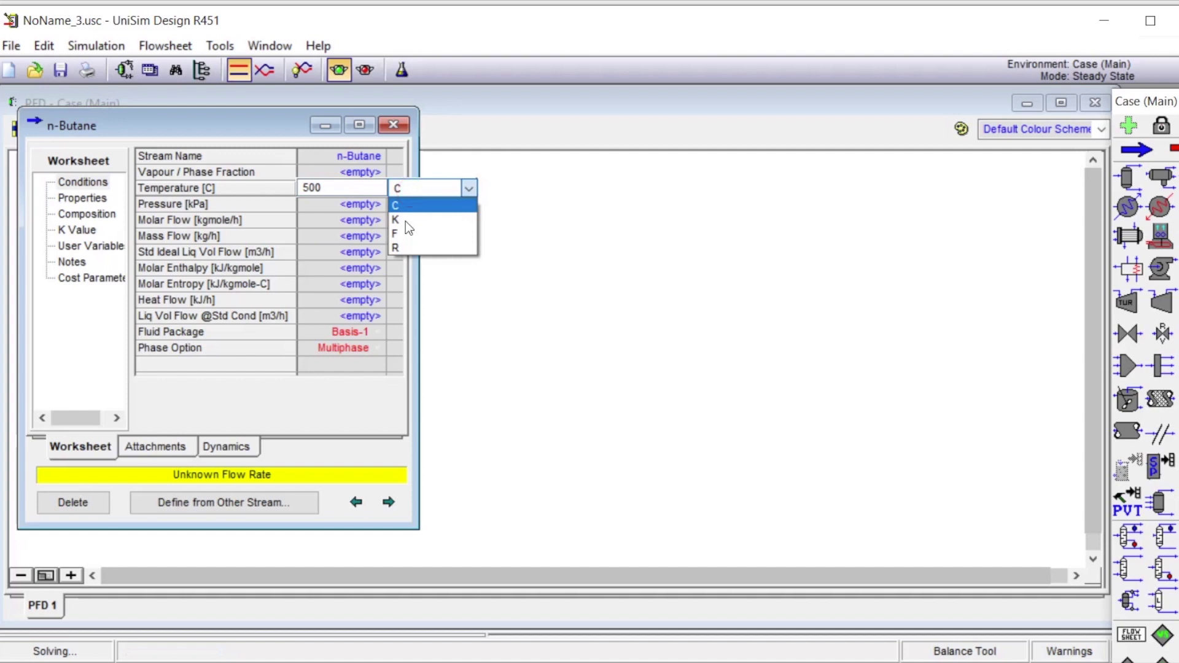
left_click(405, 220)
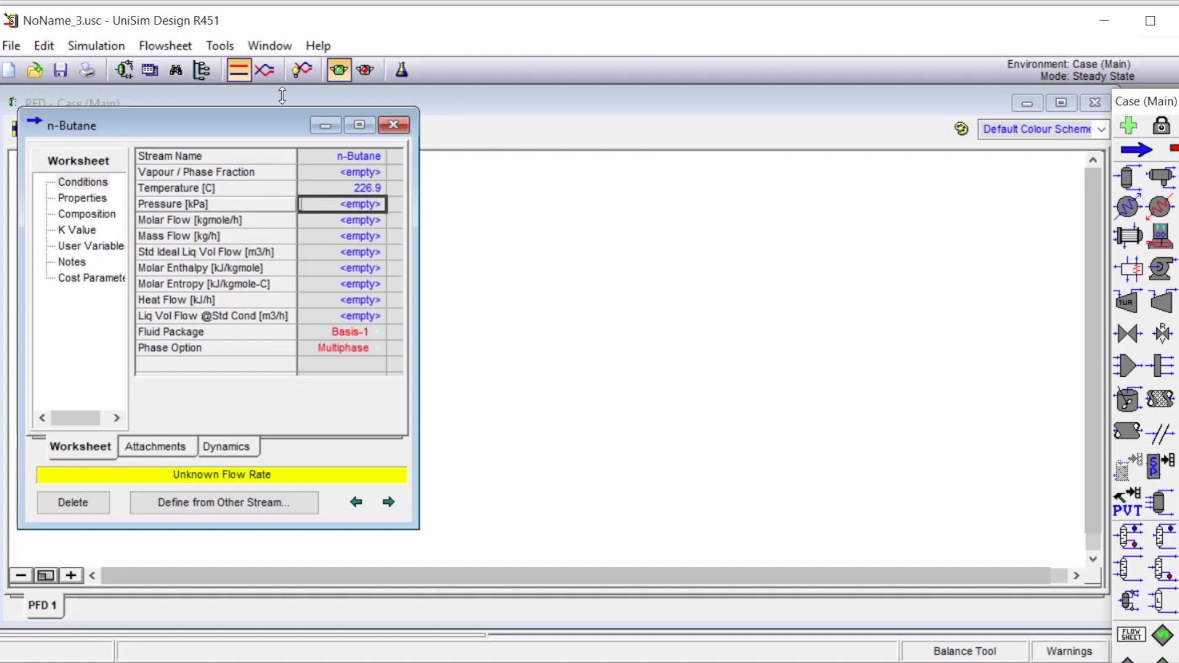
Clone the SI unit set in the session preferences to get an editable unit set.
left_click(218, 47)
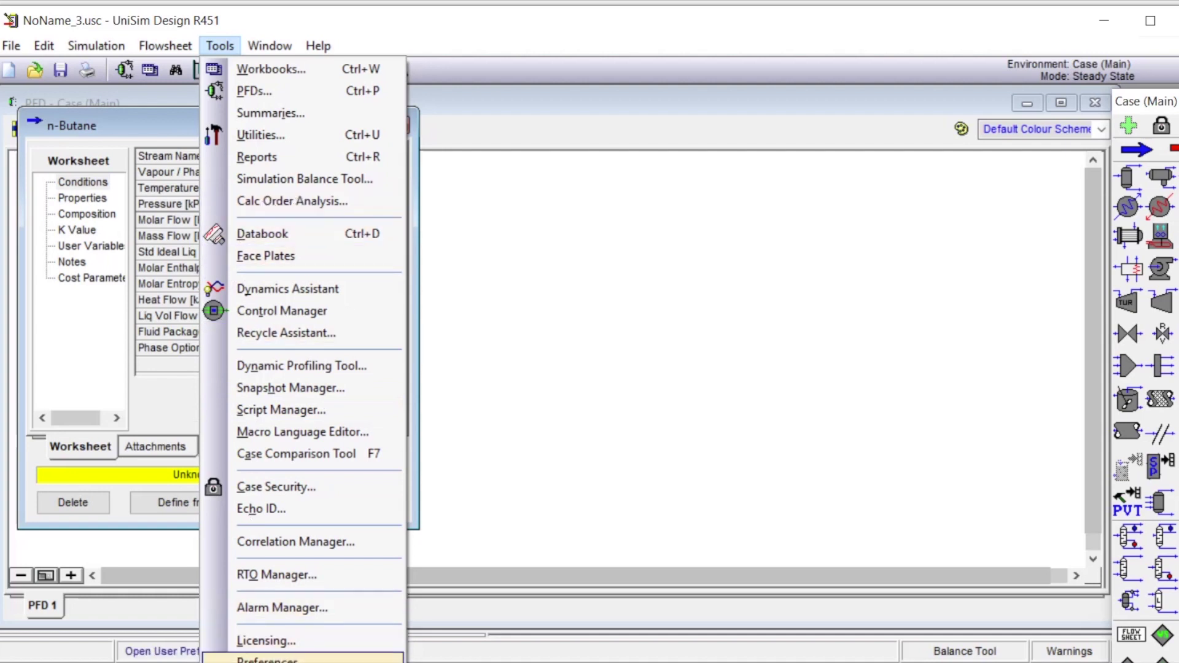
left_click(267, 659)
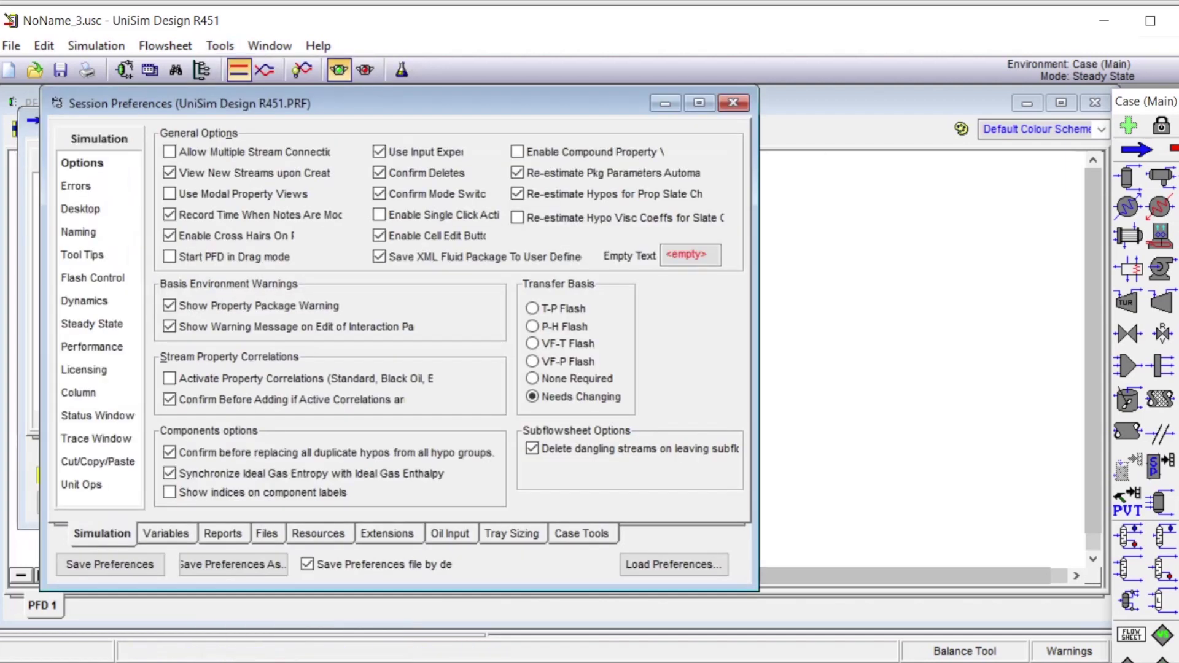
left_click(165, 535)
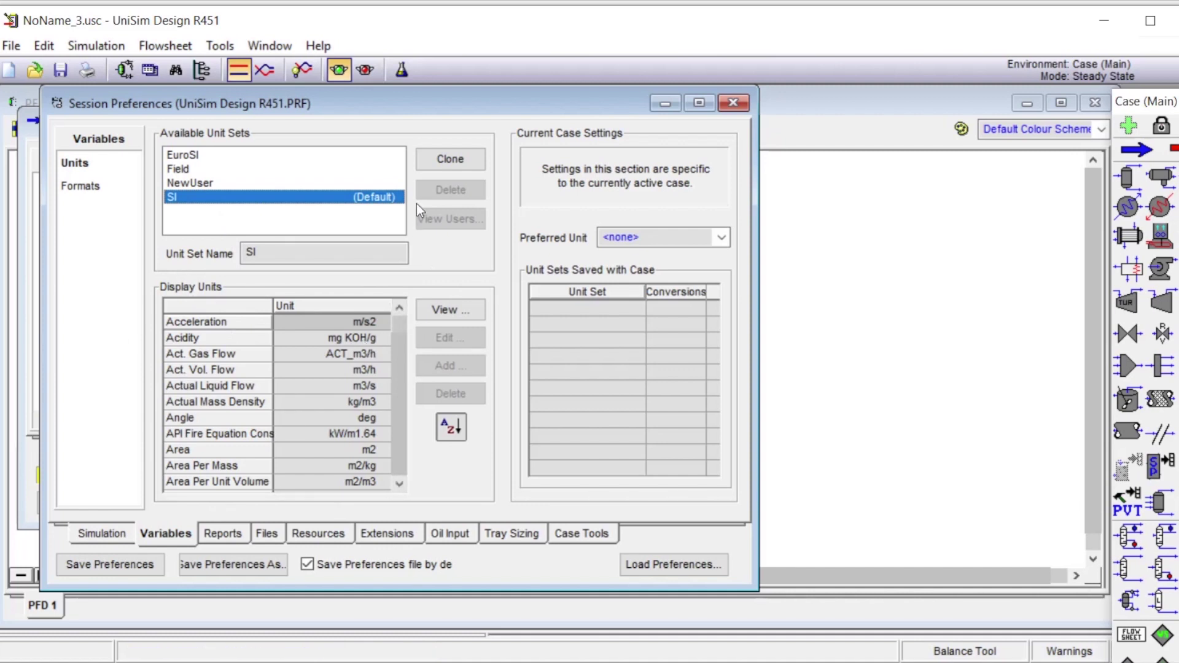
left_click(463, 157)
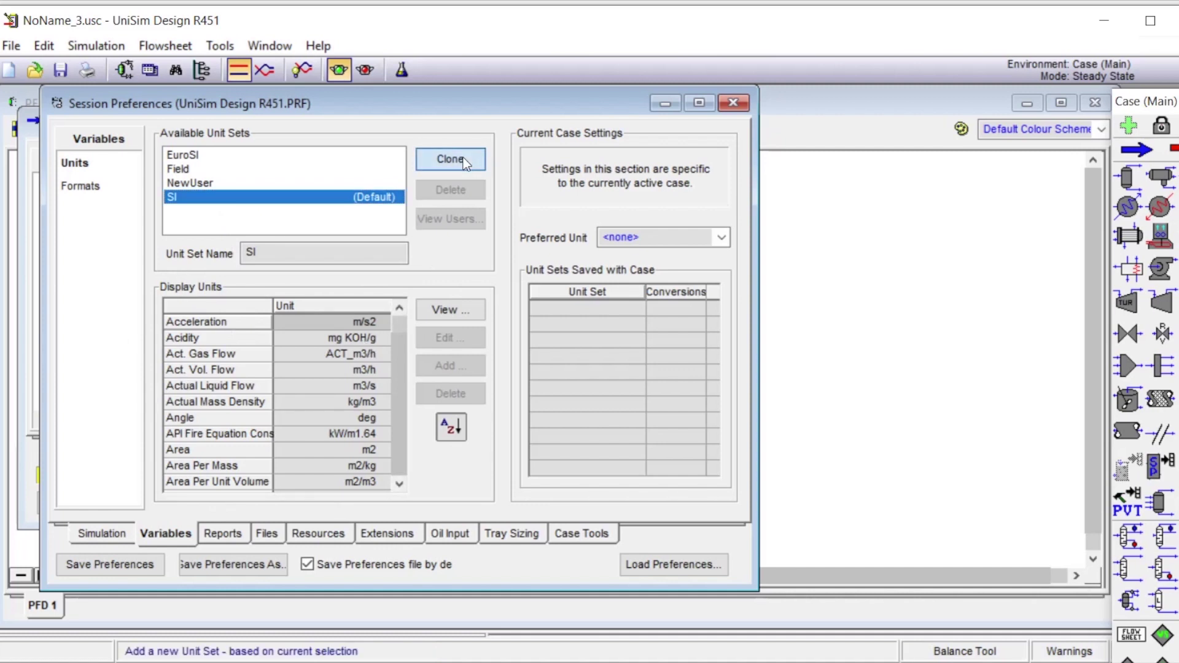
Set the cloned unit set's temperature unit to K.
left_click(400, 482)
left_click_drag(402, 329, 364, 454)
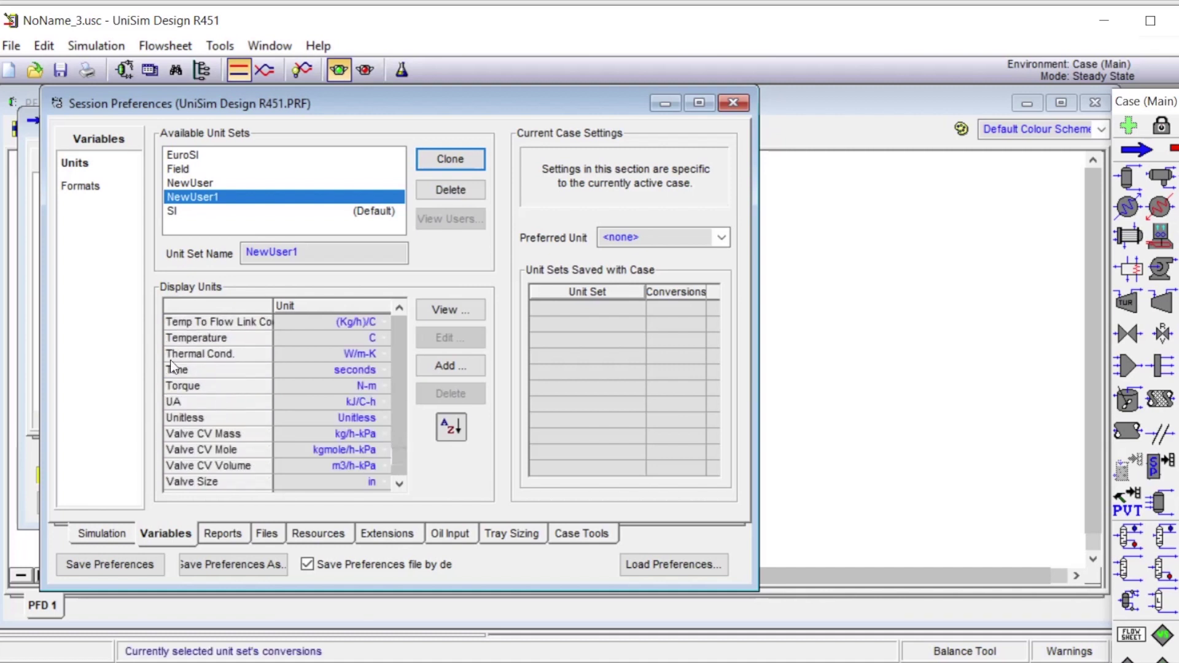
left_click(212, 339)
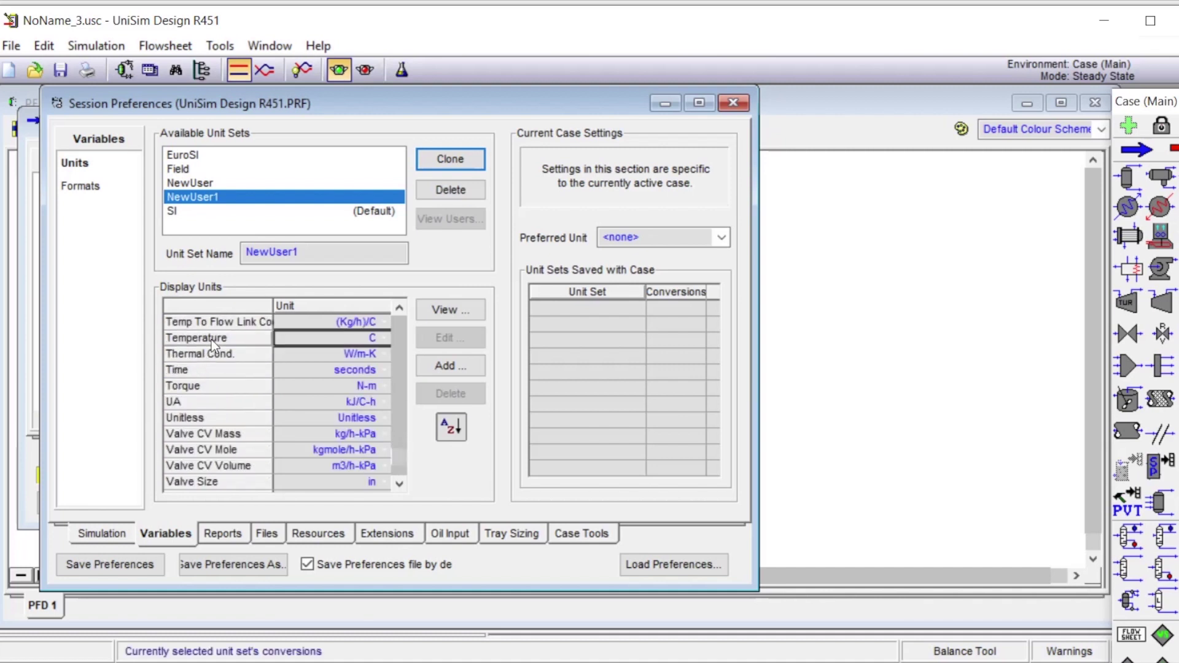
left_click(382, 339)
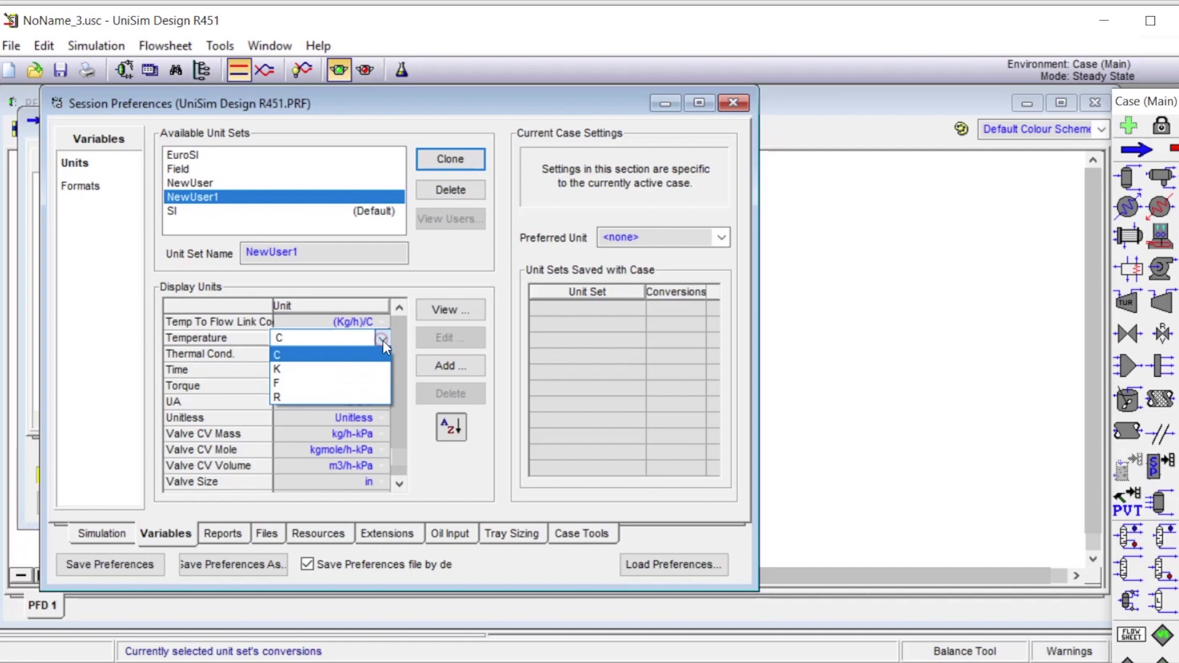
left_click(286, 368)
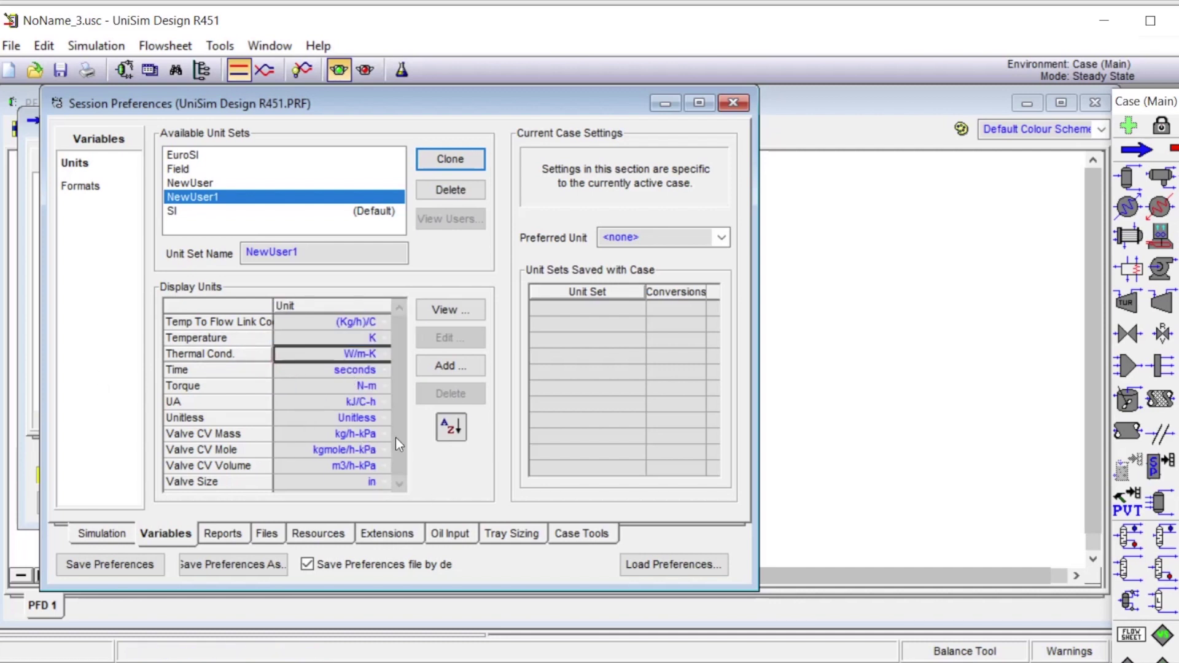
Set the cloned unit set's pressure unit to atm and close the session preferences.
scroll(398, 423, "up", 10)
mouse_move(399, 418)
left_mouse_down()
mouse_move(400, 406)
mouse_move(394, 430)
left_mouse_up()
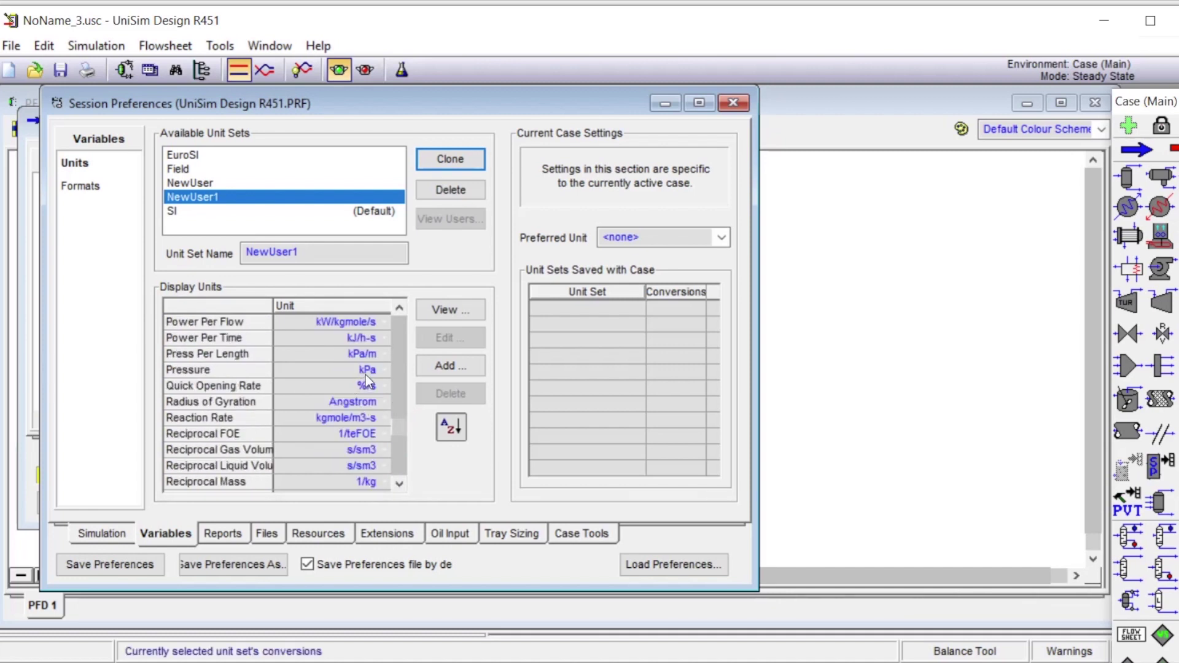
left_click(382, 371)
left_click(382, 370)
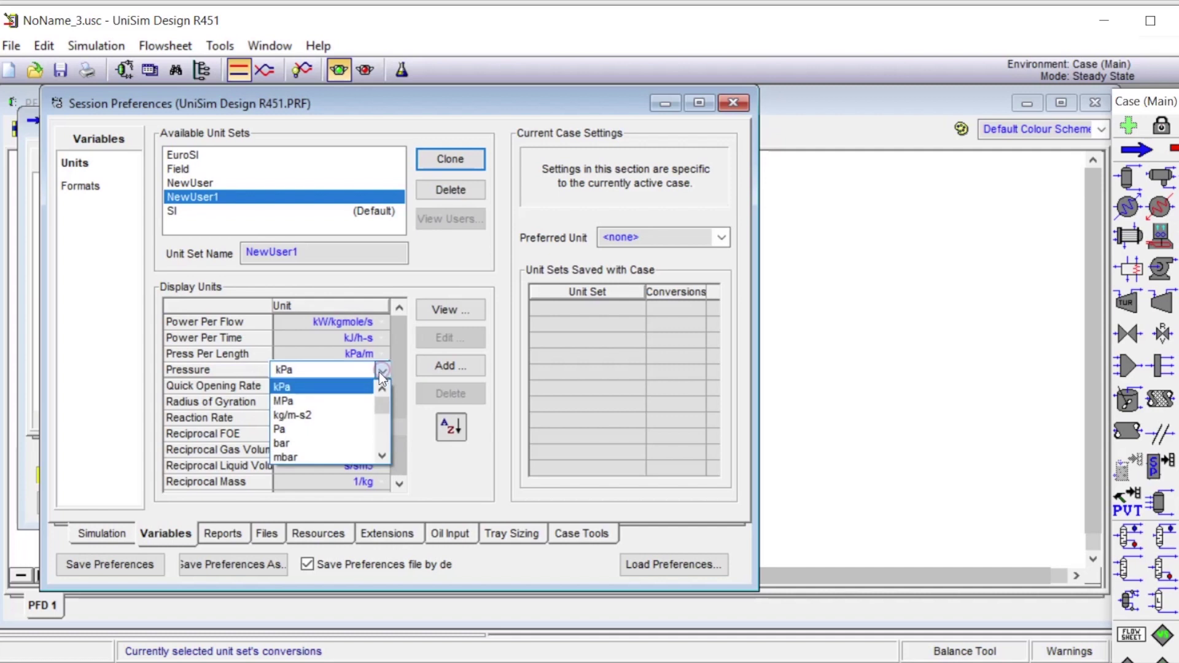
left_click(382, 456)
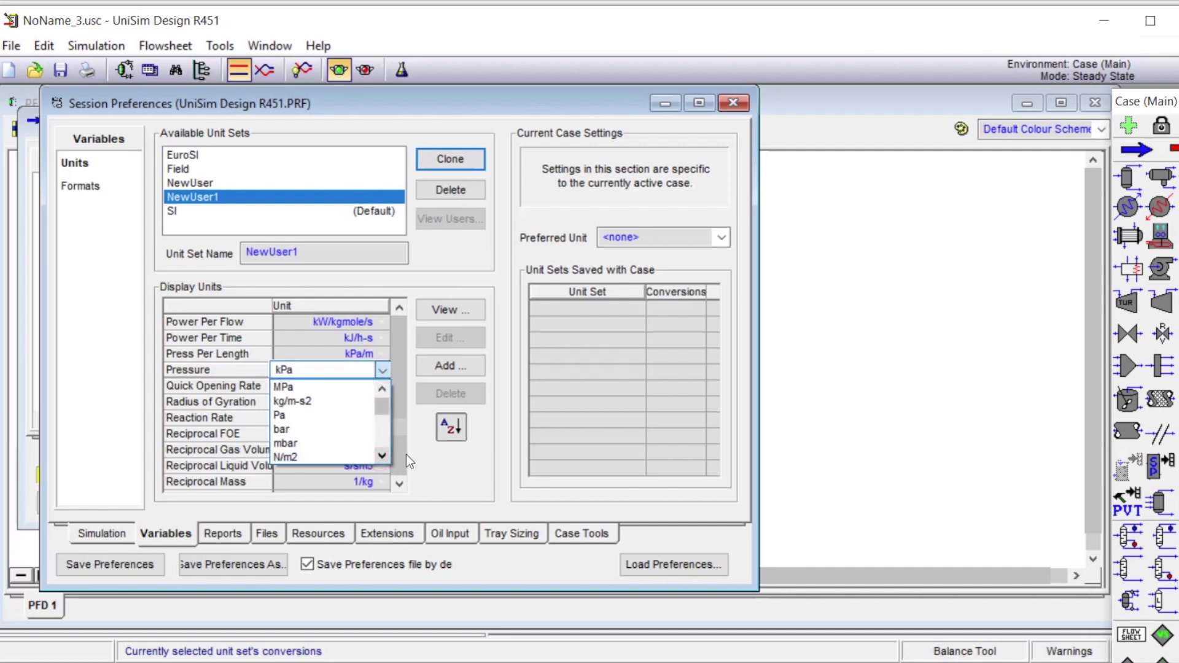
left_click(382, 456)
left_click(382, 456)
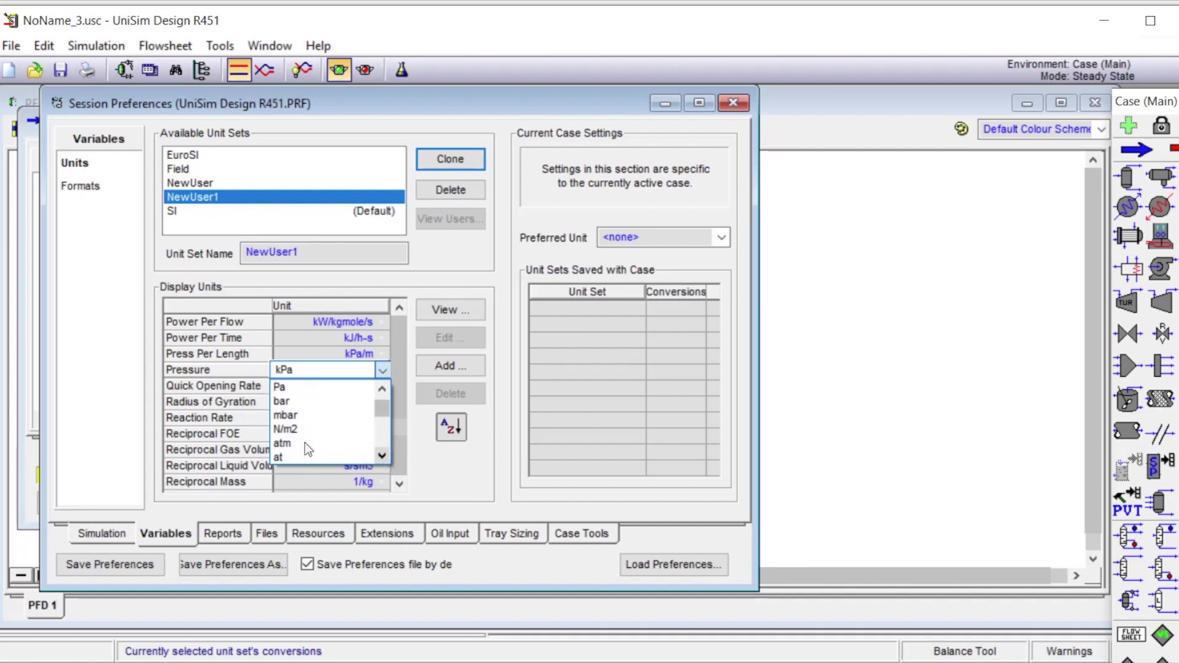
left_click(289, 443)
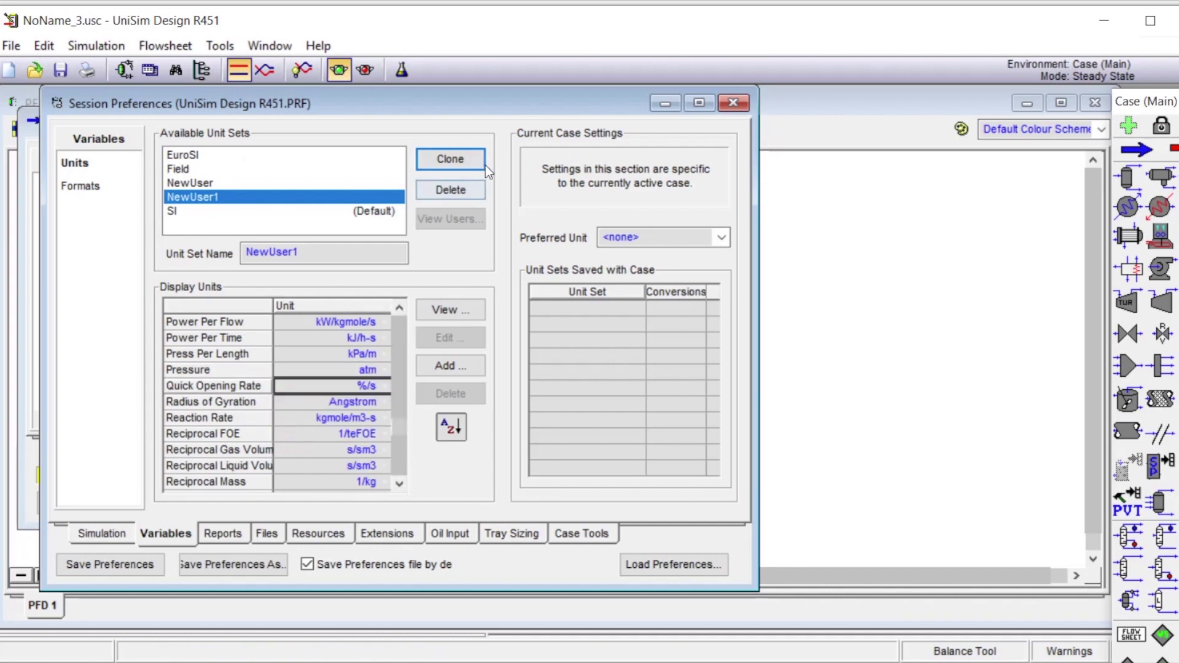
left_click(734, 103)
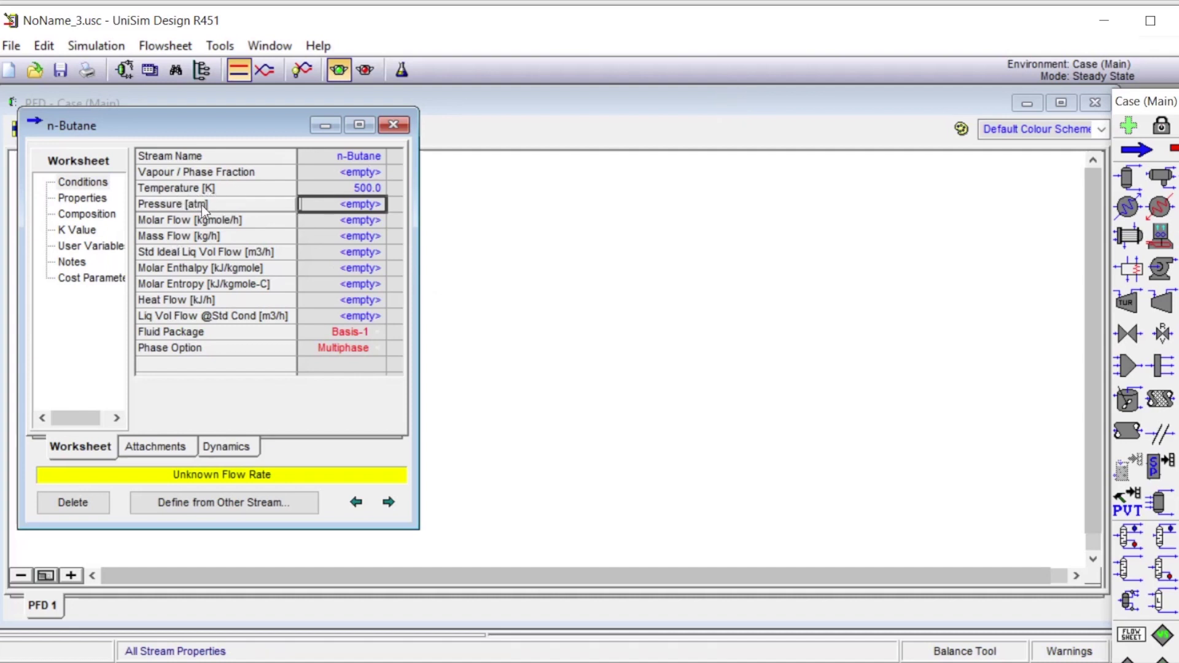
Move the n-Butane stream window clear of the stream on the flowsheet and set its pressure to 18 atm.
left_click_drag(194, 127, 740, 206)
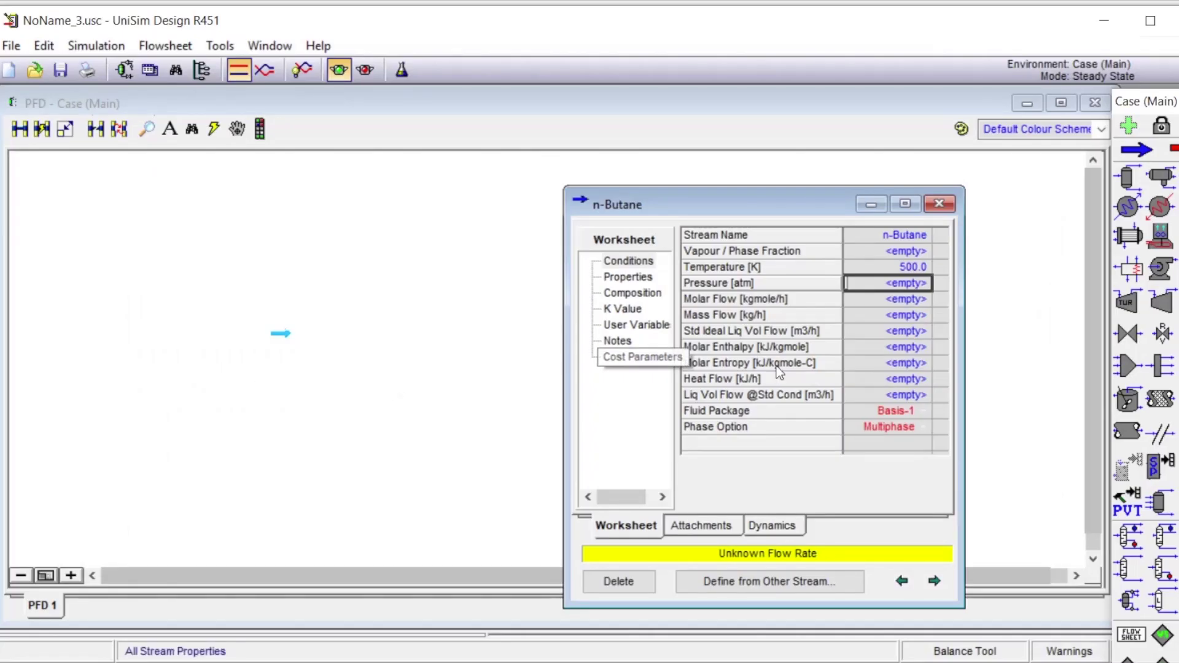
mouse_move(890, 269)
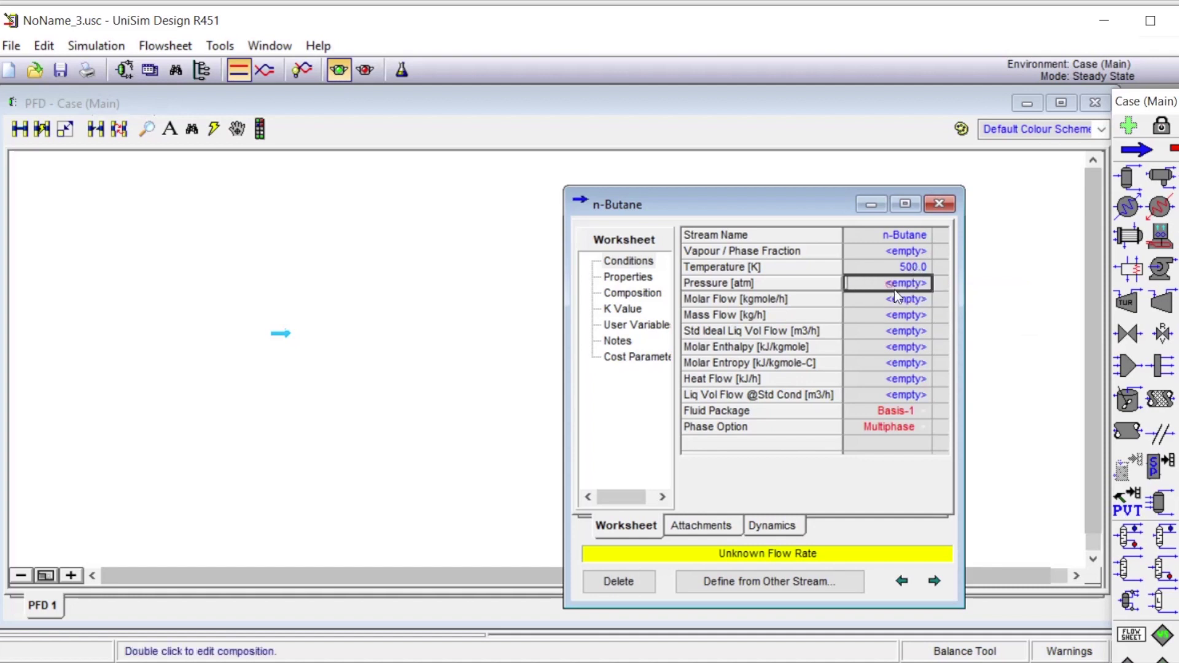
type("18")
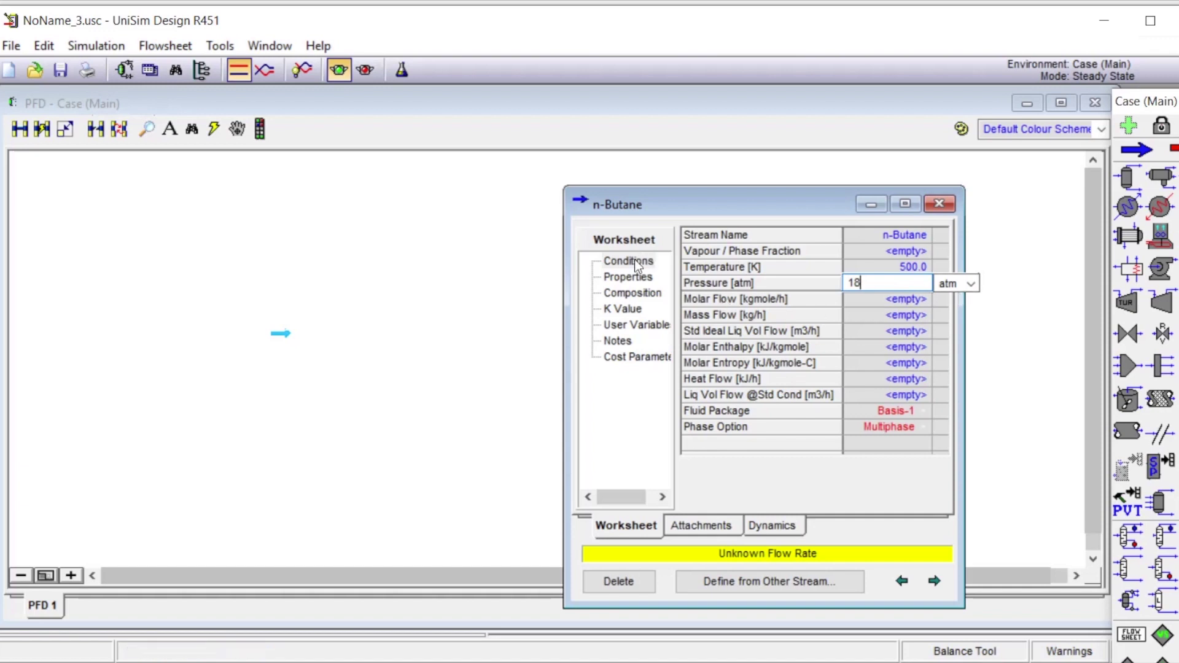
left_click(809, 463)
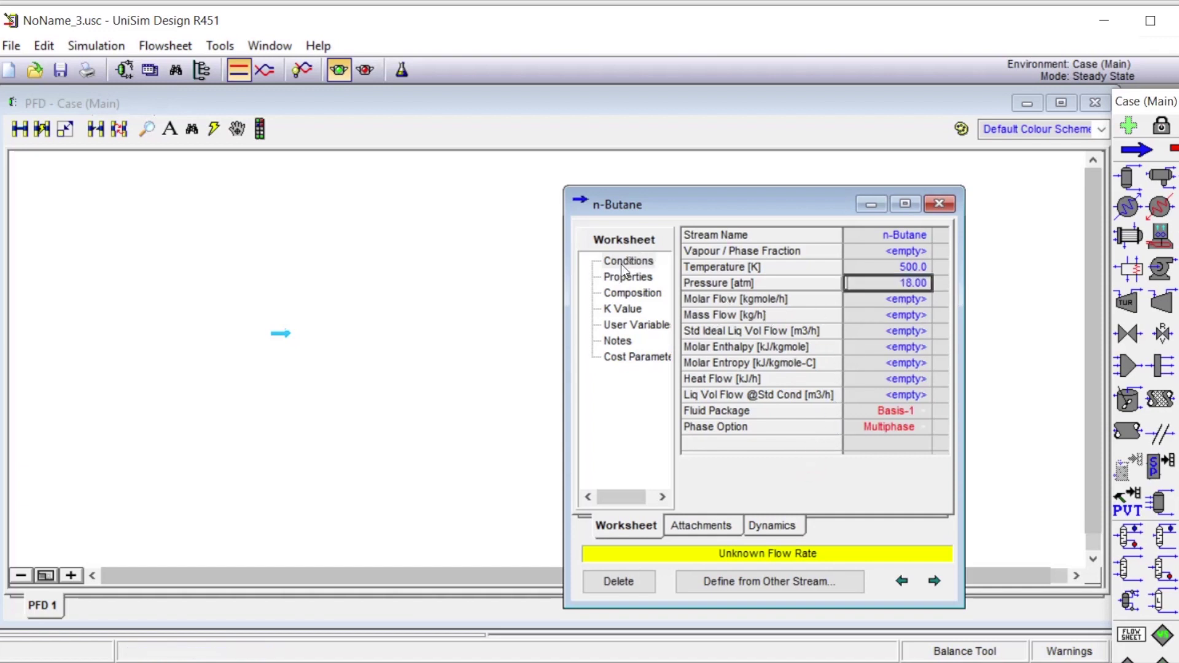
Set the n-Butane mole fraction to 1 in the stream's composition and accept it.
left_click(633, 293)
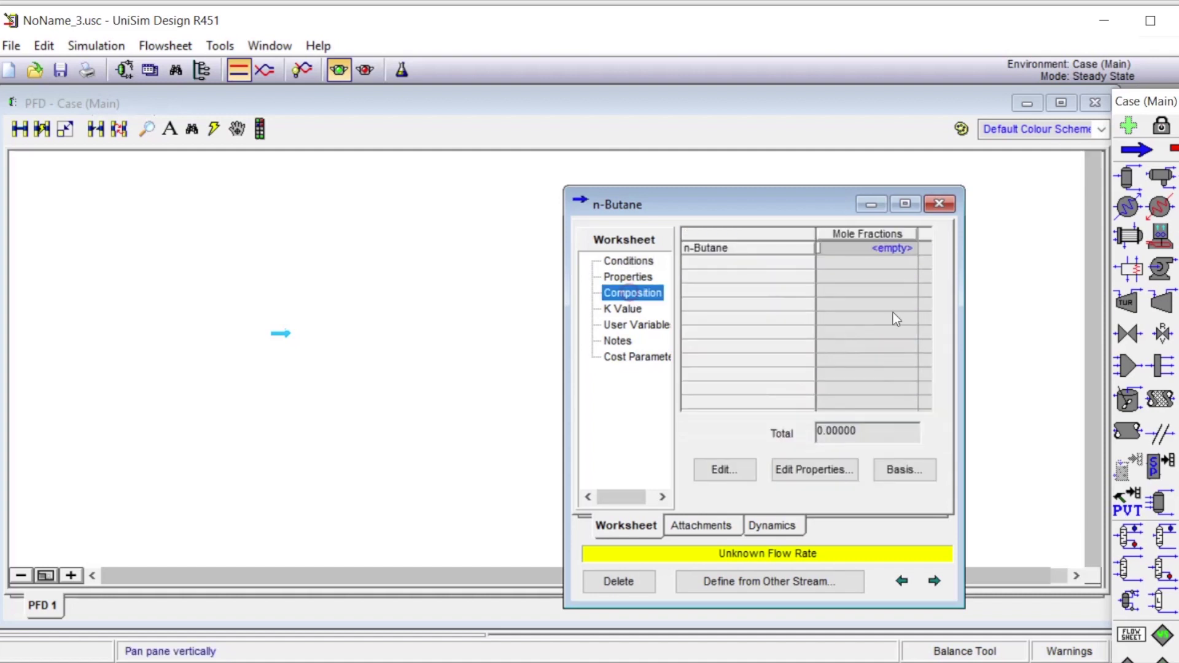
left_click(868, 249)
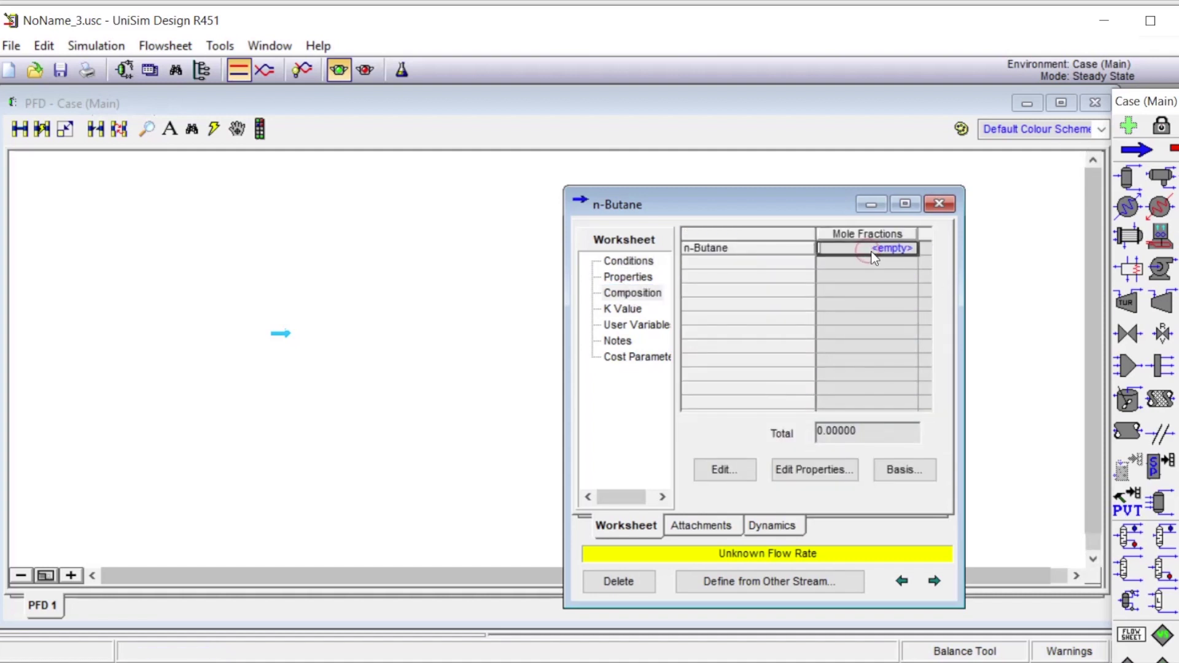
type("1")
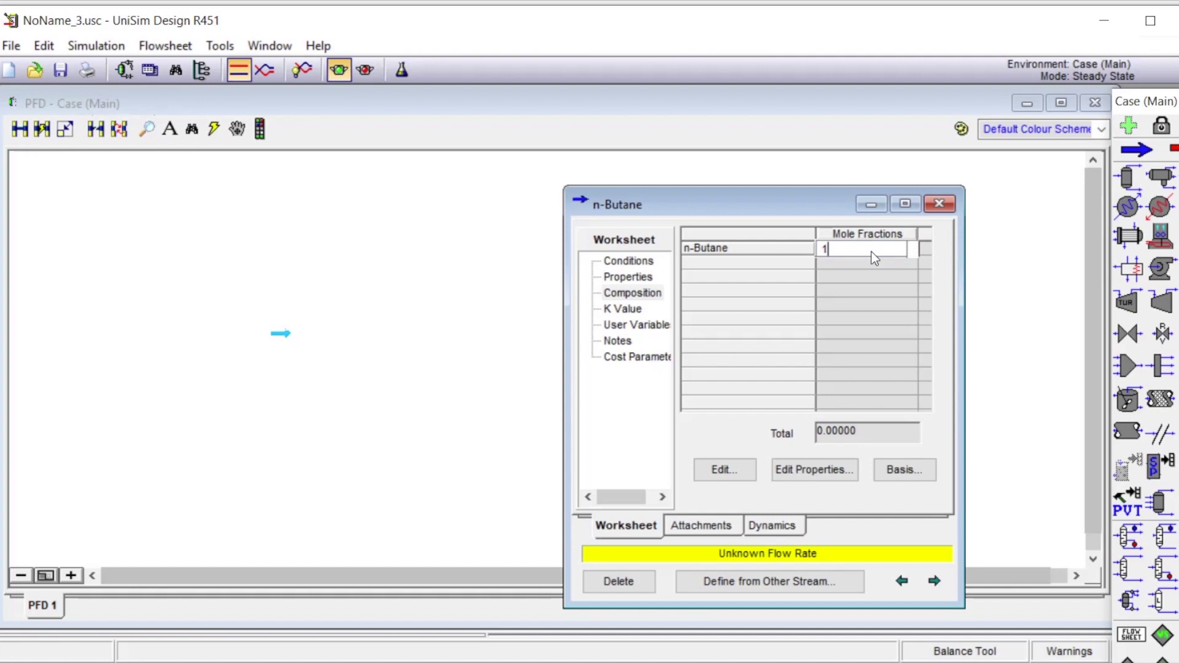
key("Return")
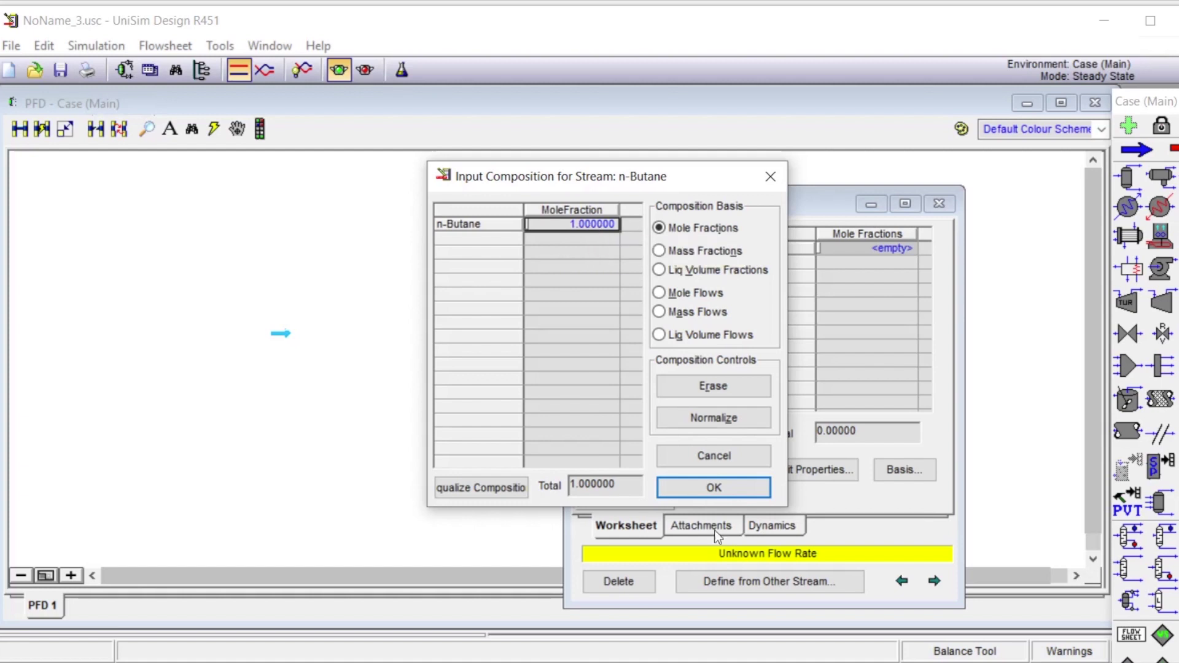
left_click(730, 487)
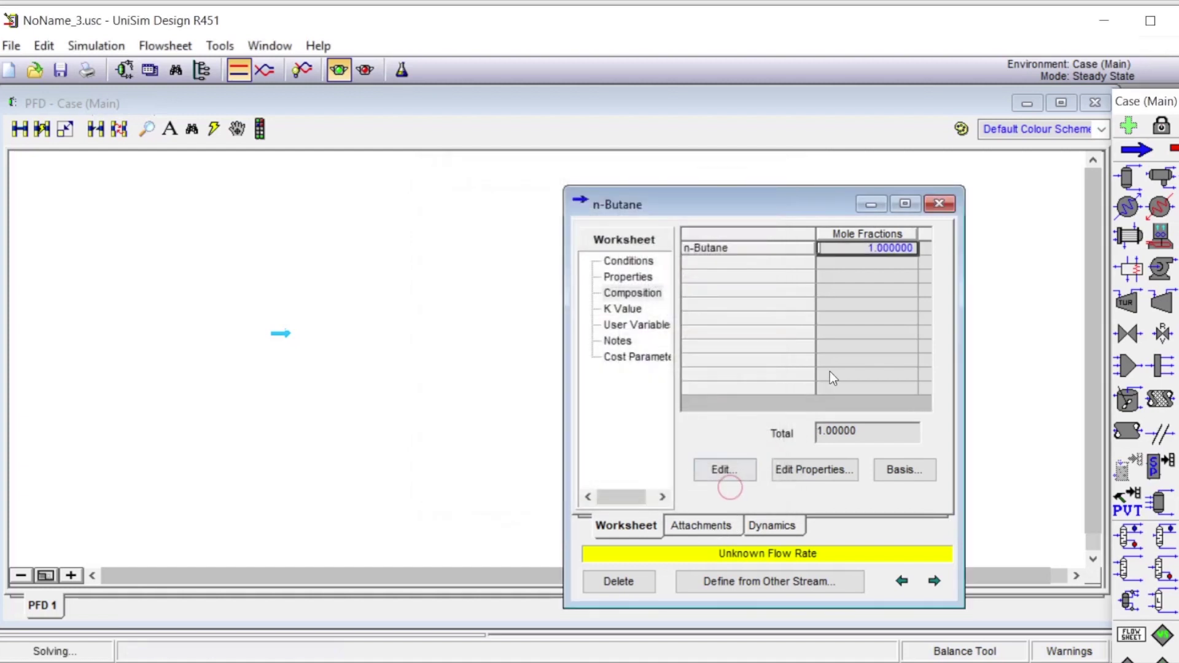
Set the n-Butane stream's molar flow to 1 kgmole/h in its conditions and close the stream window.
left_click(639, 263)
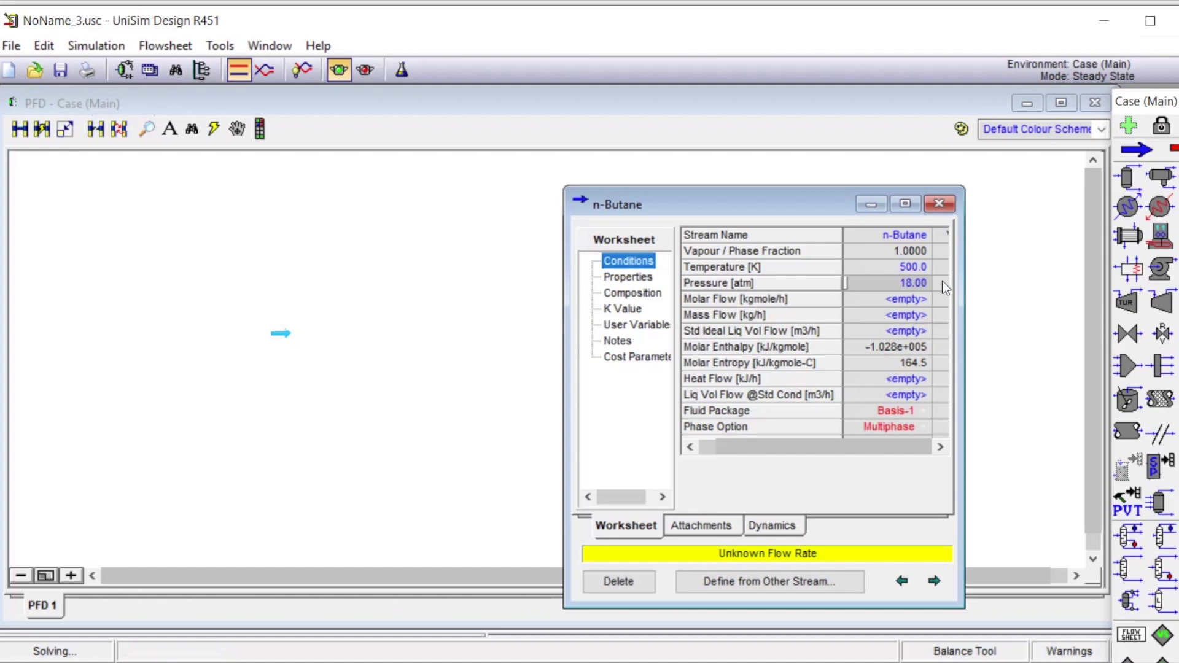
mouse_move(847, 280)
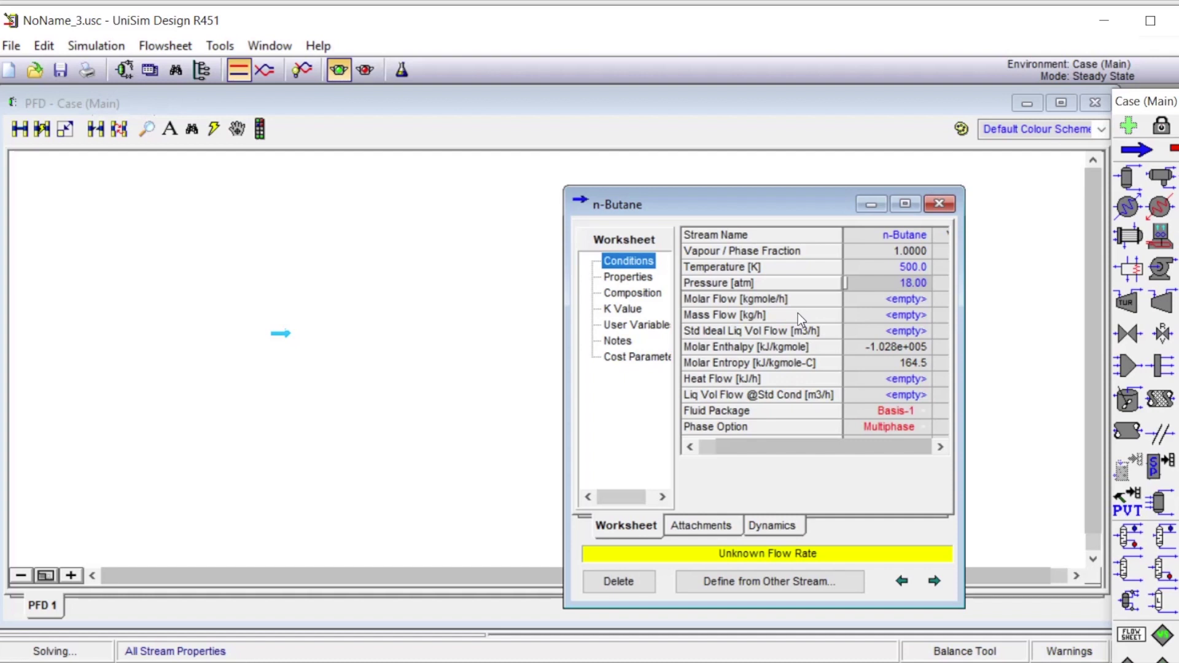
left_click(898, 306)
type("1")
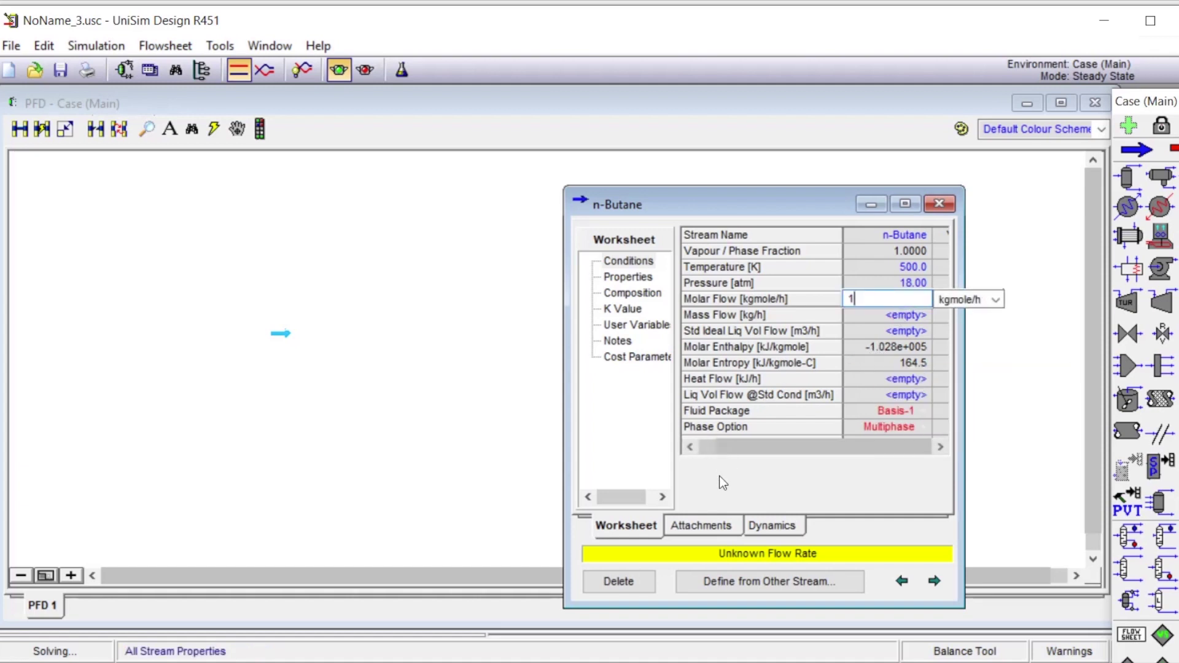
key("Return")
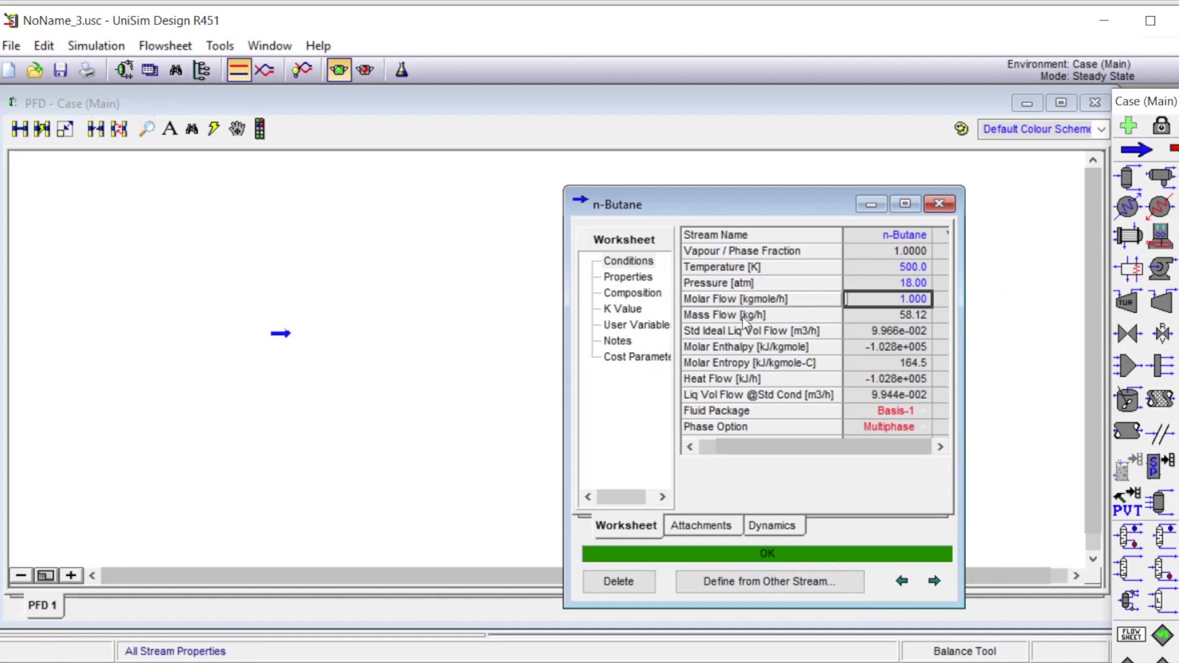
left_click(939, 204)
mouse_move(305, 338)
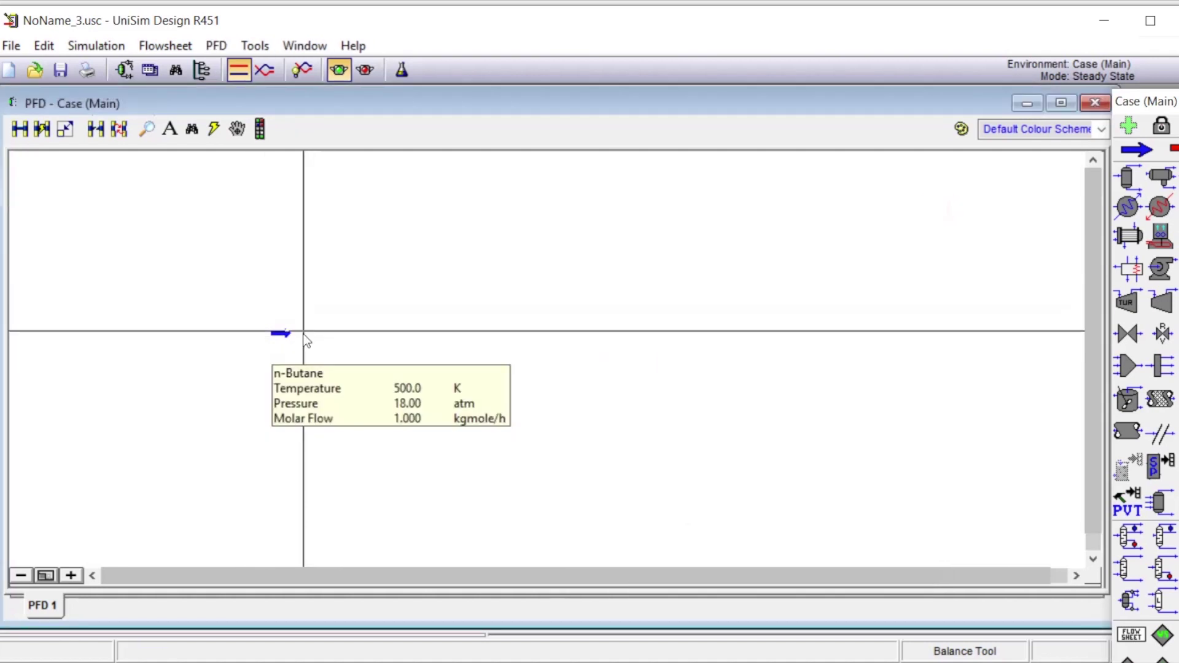
Open the case workbook's setup and delete Liquid Volume Flow from the Material Streams variables.
left_click(150, 70)
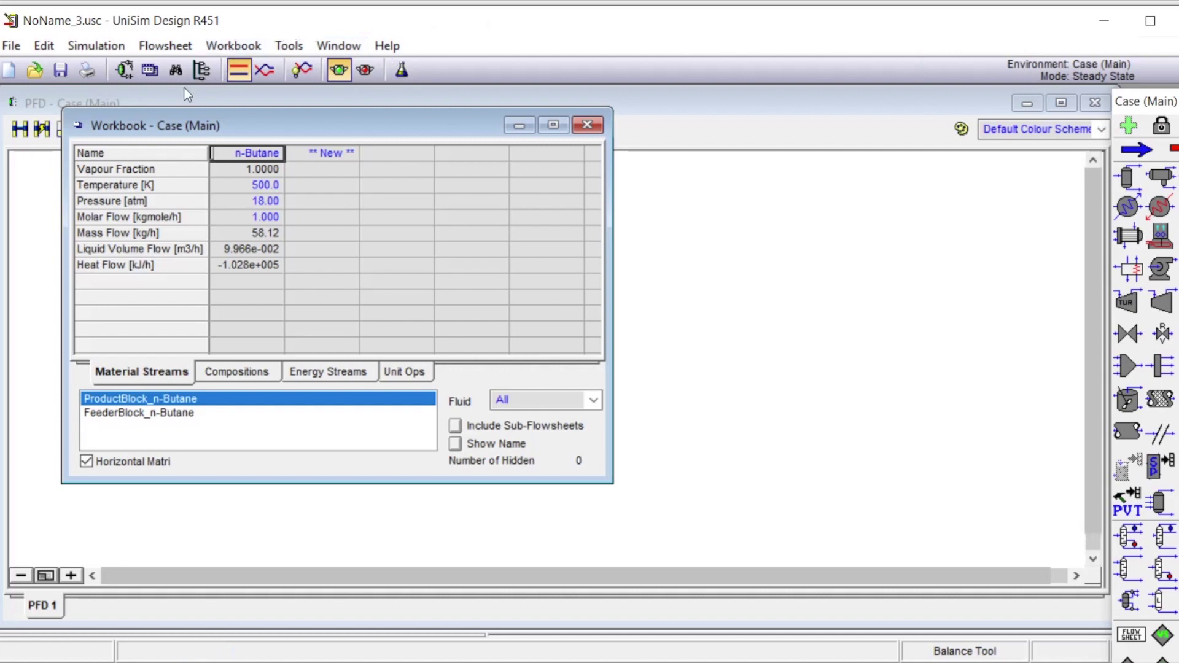
left_click(228, 47)
left_click(252, 68)
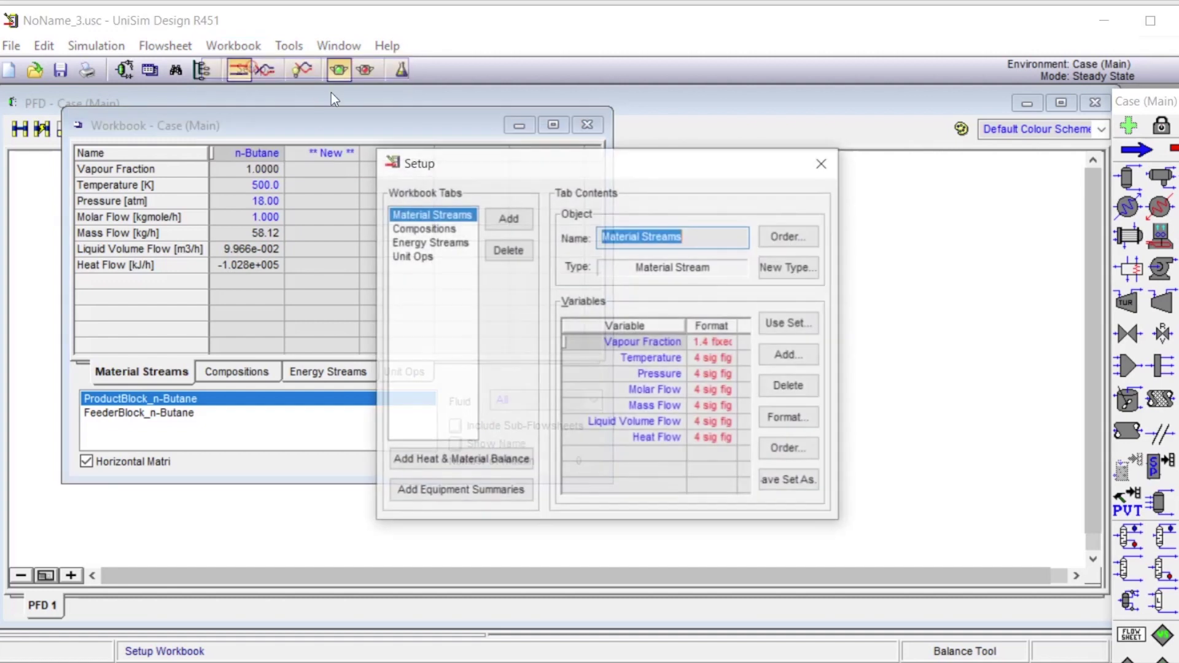
left_click(635, 425)
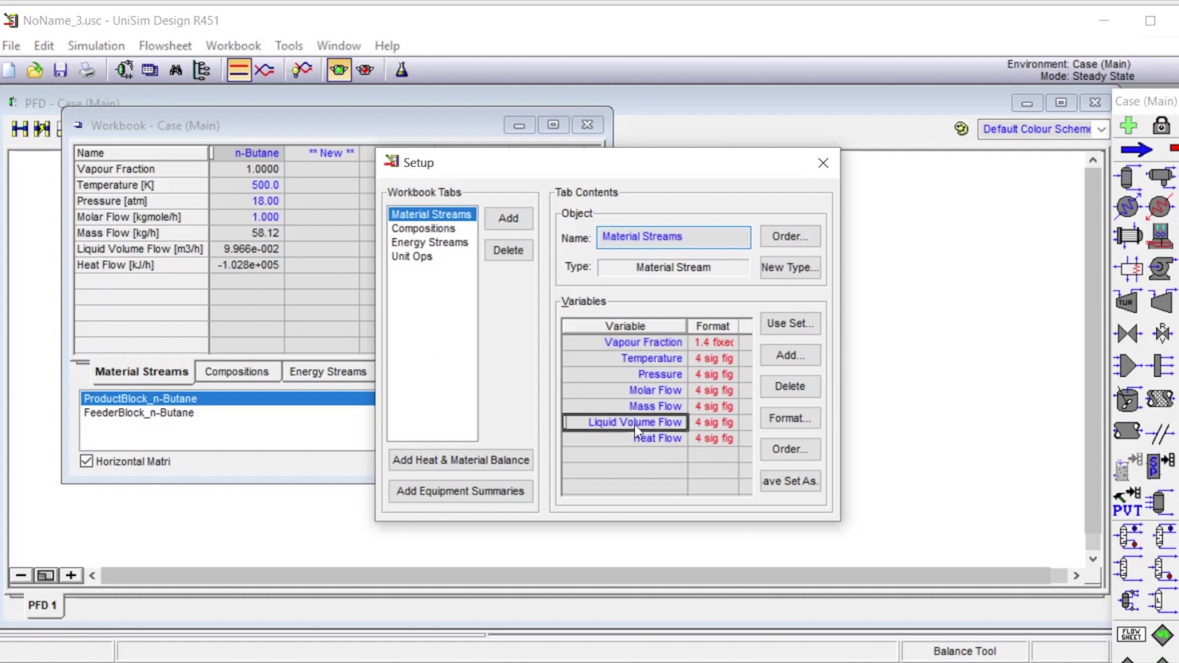
left_click(788, 390)
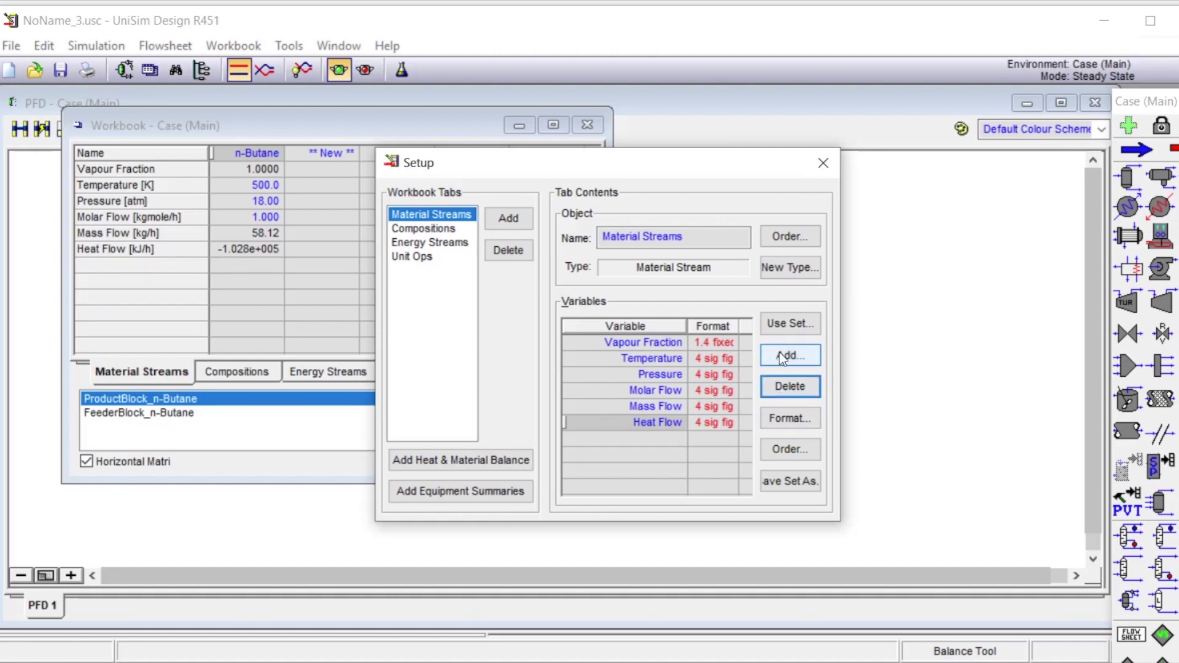
Add Molar Volume to the workbook's Material Streams variables and close the setup.
left_click(779, 353)
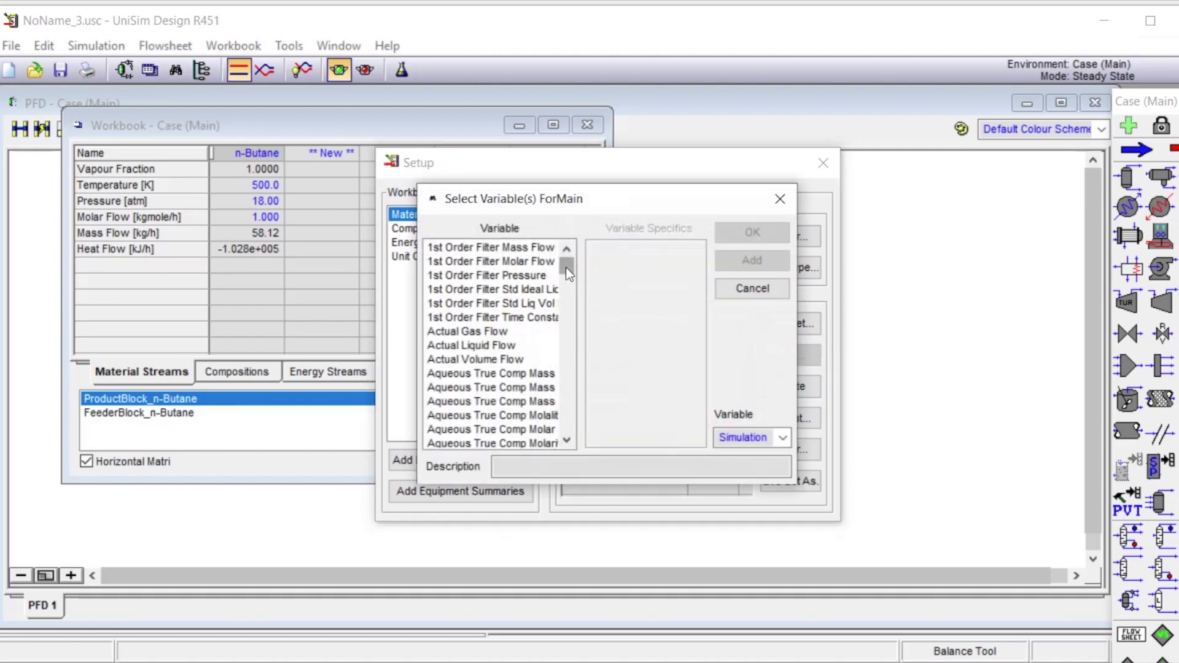
left_click_drag(634, 200, 475, 240)
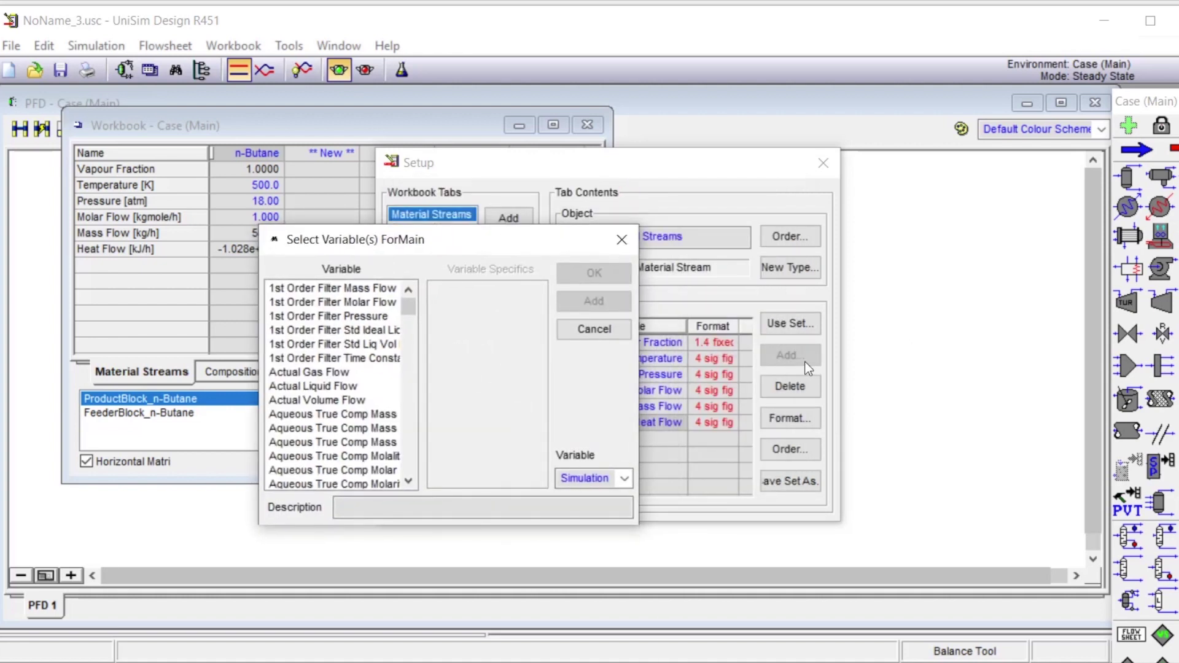
left_click_drag(409, 305, 398, 410)
left_click(305, 344)
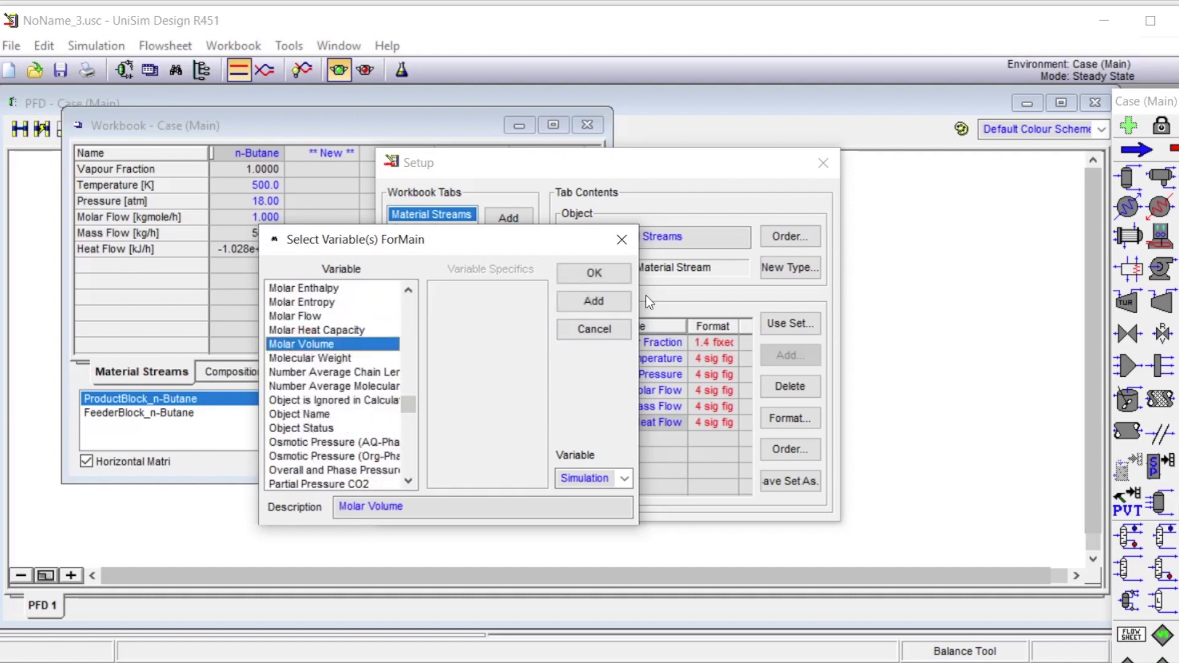
left_click(598, 300)
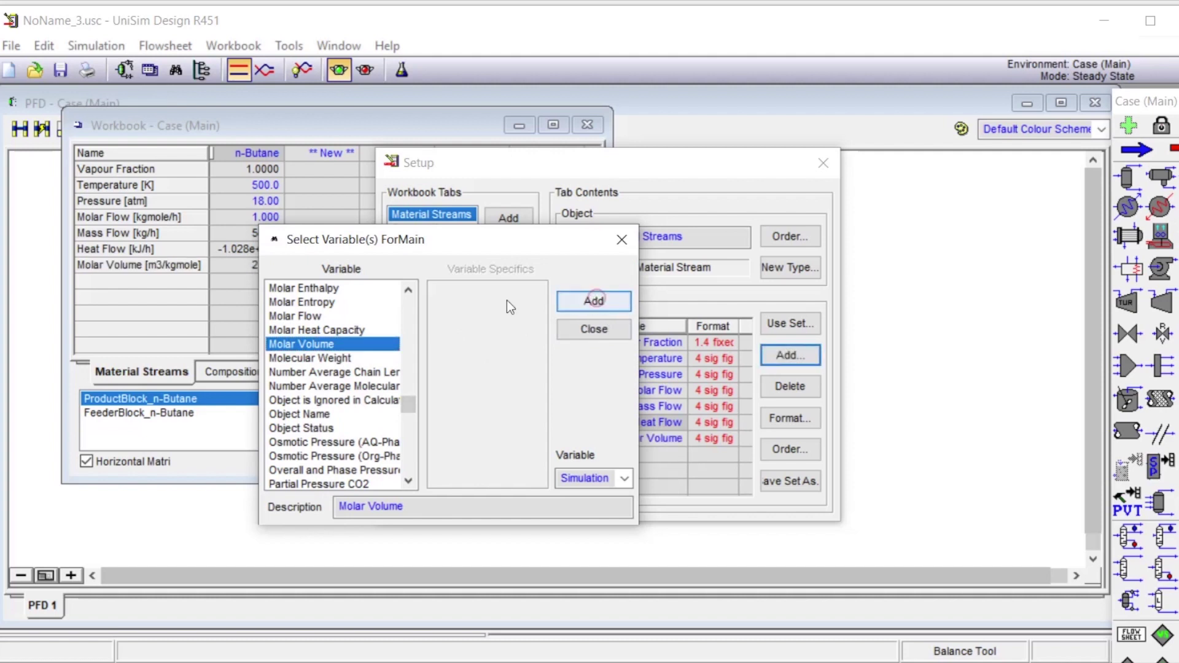
left_click(622, 241)
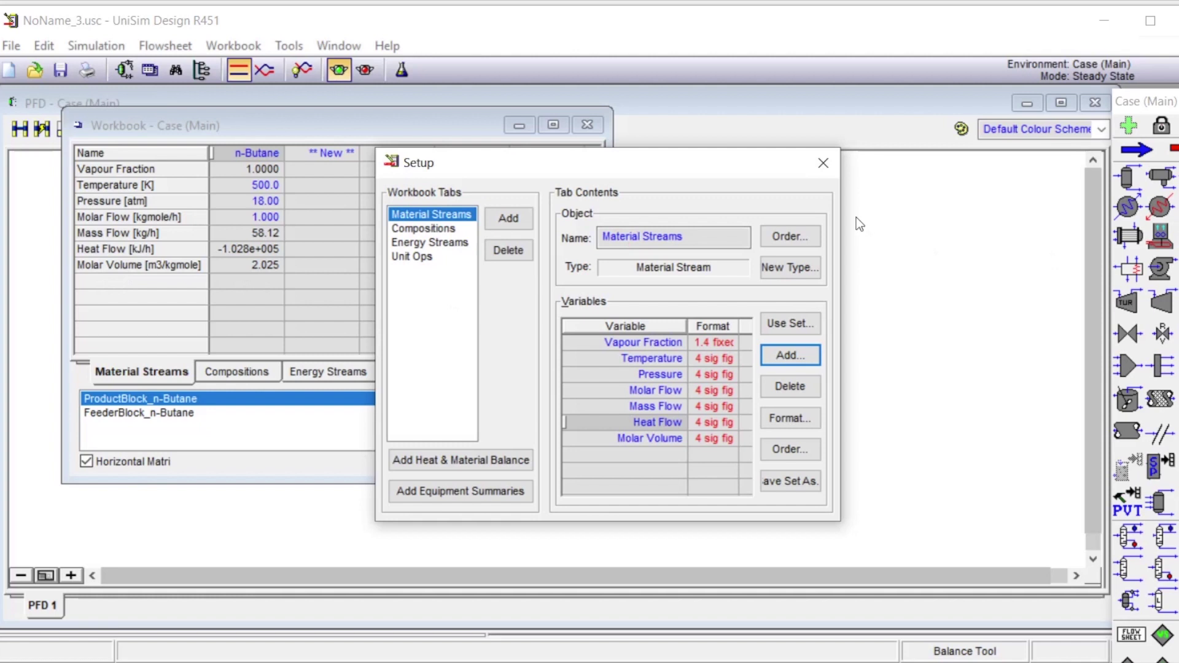
left_click(823, 162)
Compare the workbook's molar volume with the Peng-Robinson answer on the Problem 4 slide and return to UniSim.
mouse_move(272, 270)
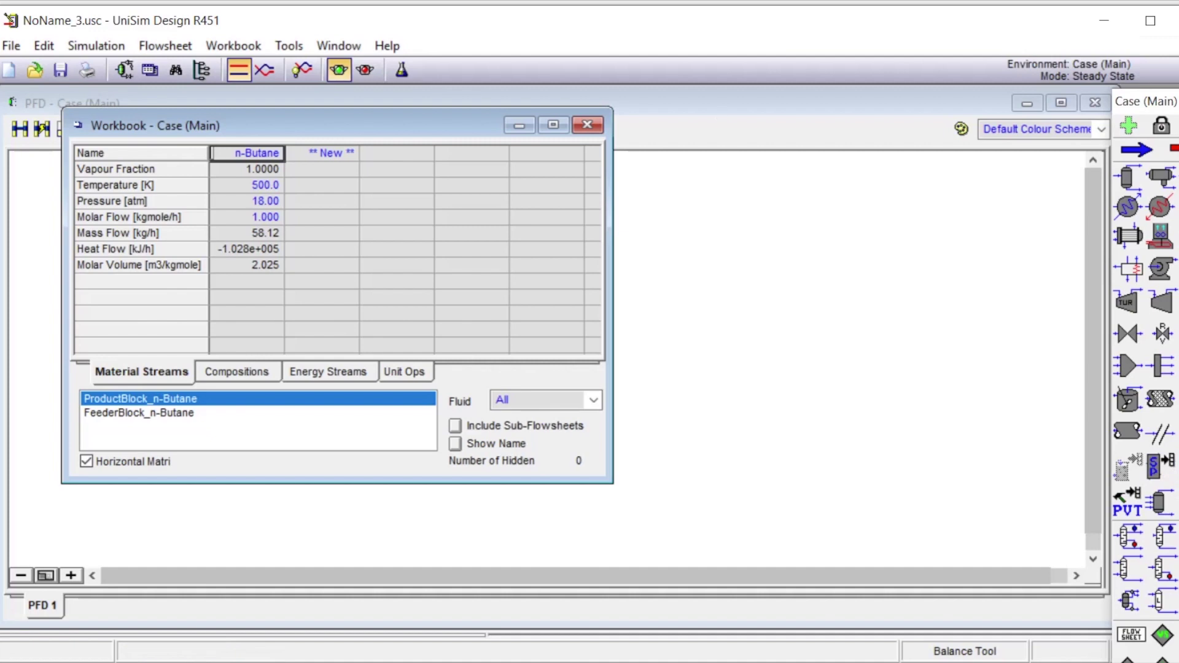
left_click(590, 645)
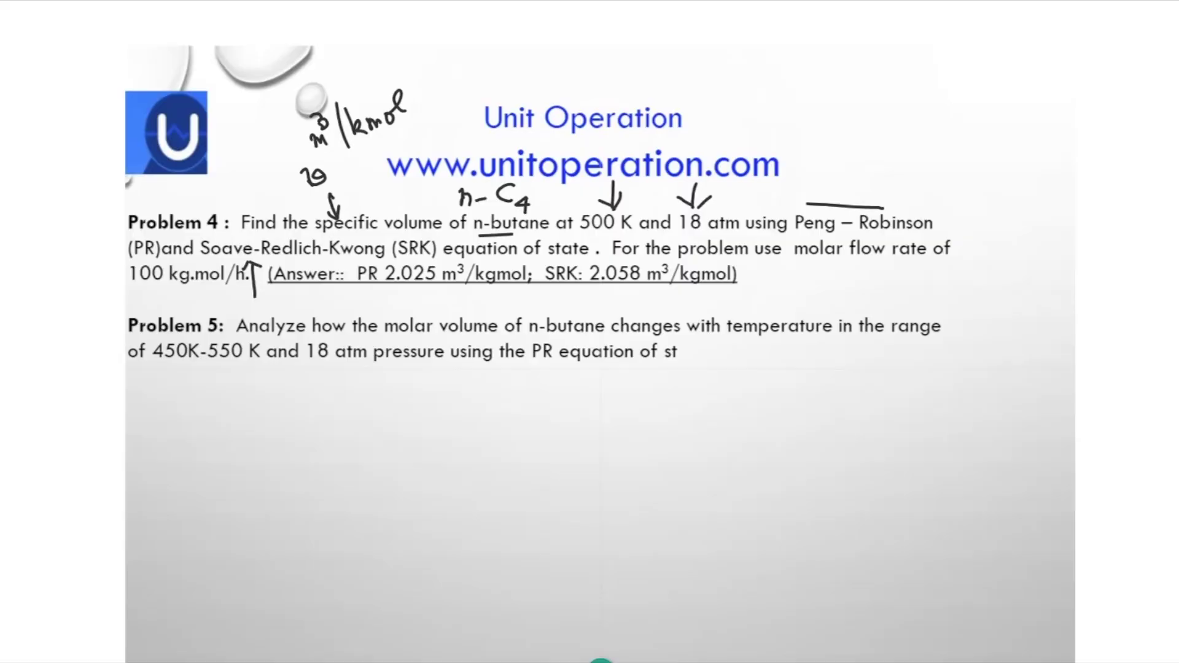
key("alt+Tab")
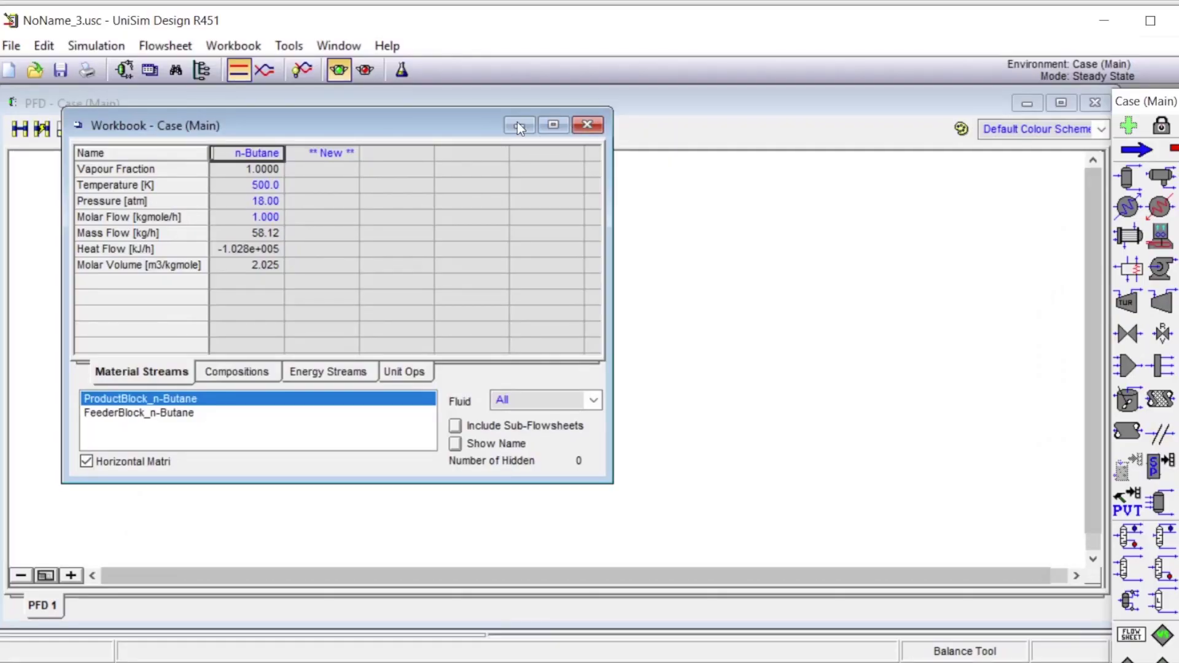
Move the workbook clear of the flowsheet stream and add an SRK fluid package in the basis environment.
left_click_drag(443, 126, 779, 180)
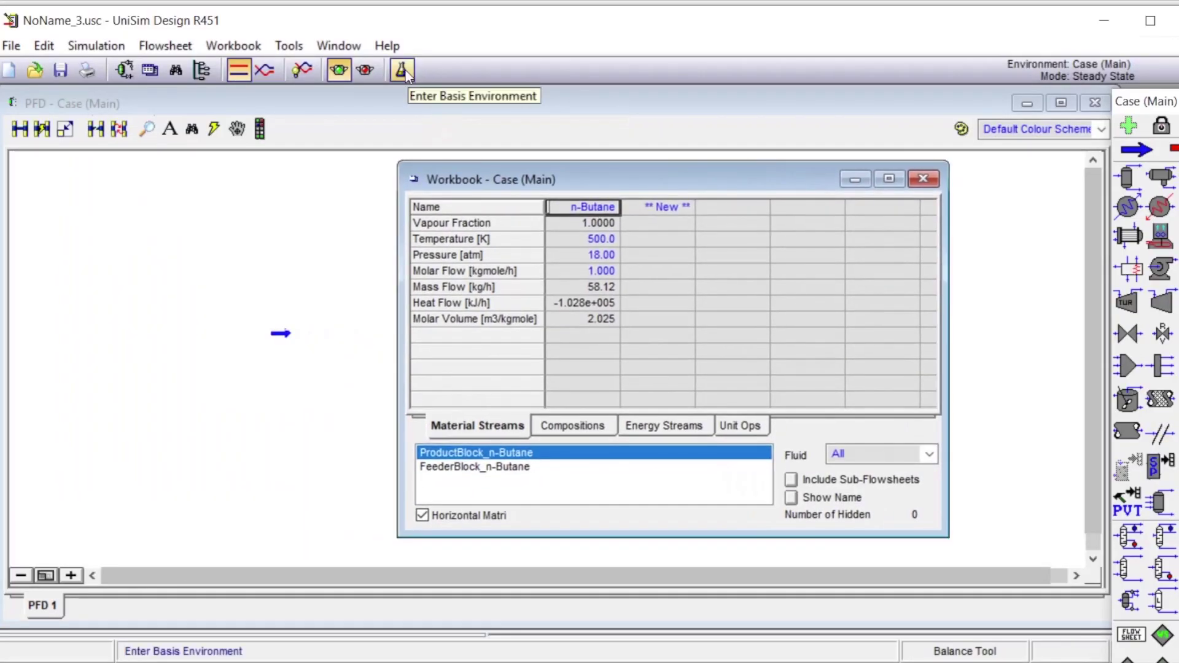
left_click(403, 70)
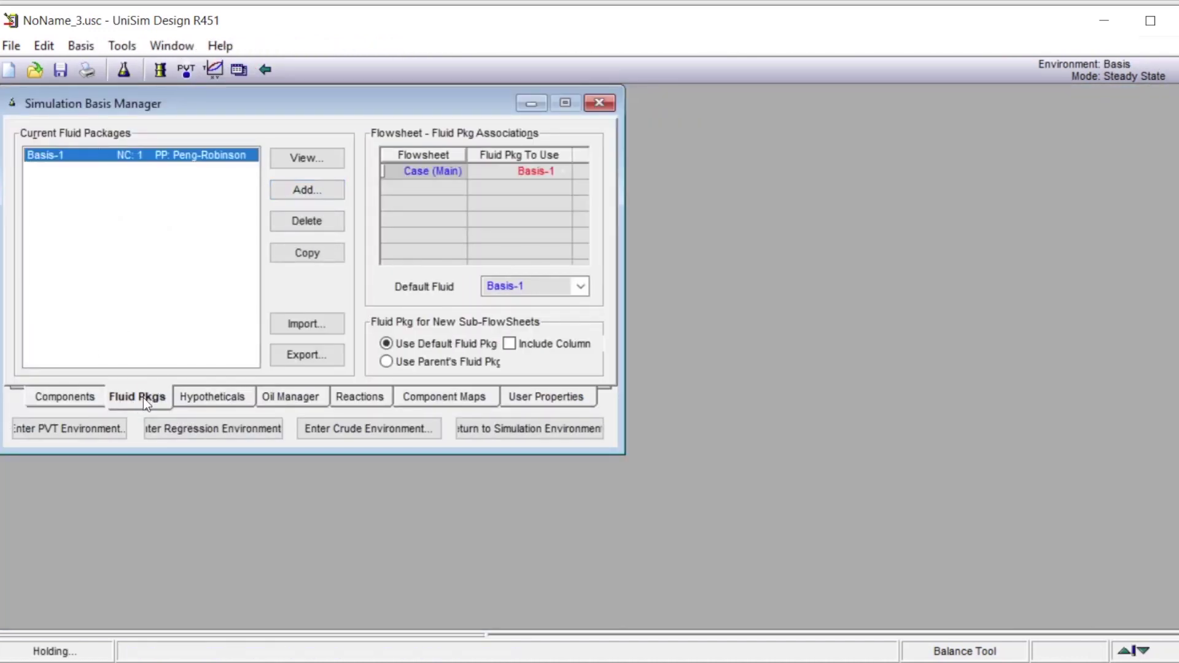
left_click(306, 190)
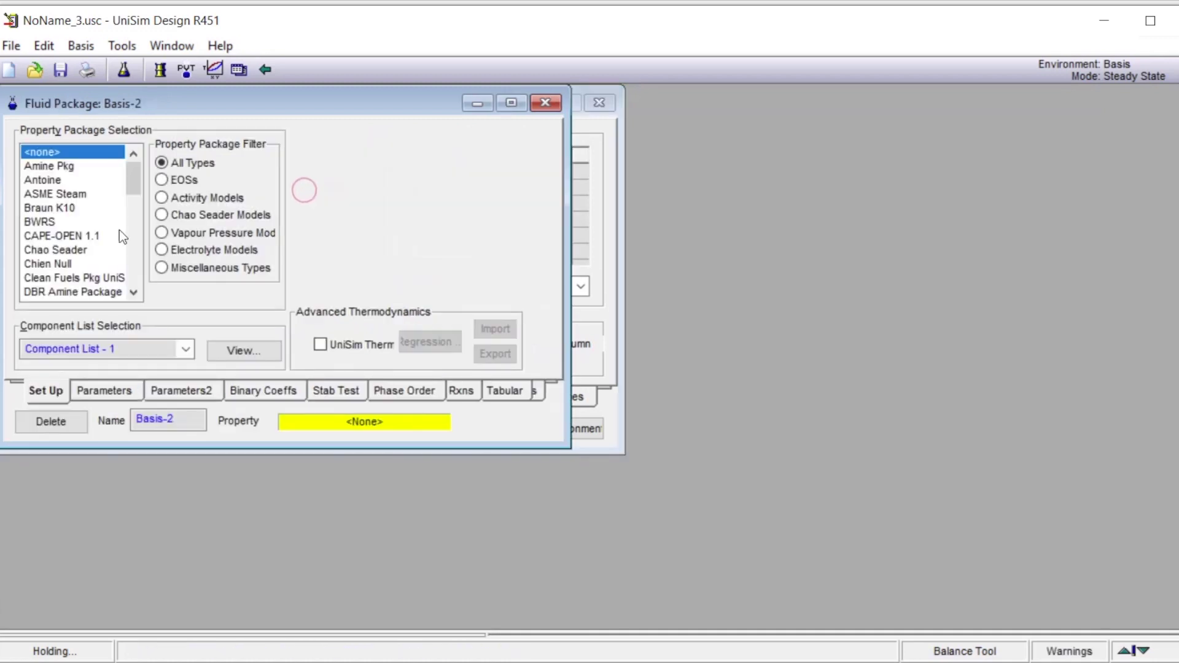
left_click_drag(134, 181, 135, 254)
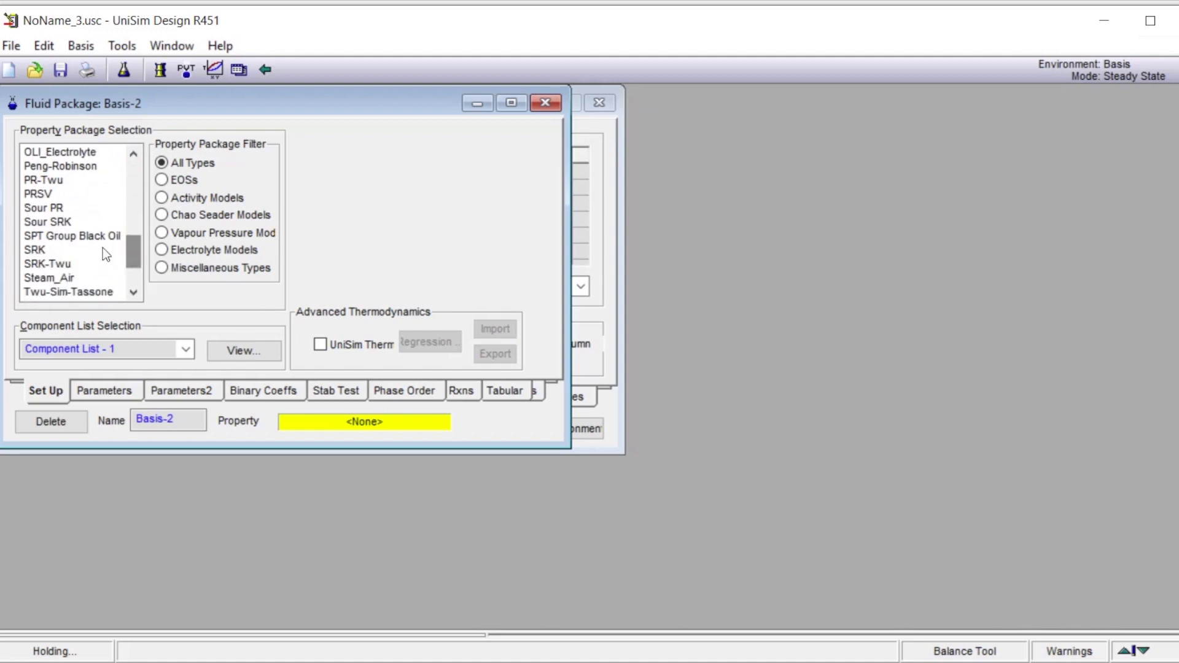
left_click(26, 252)
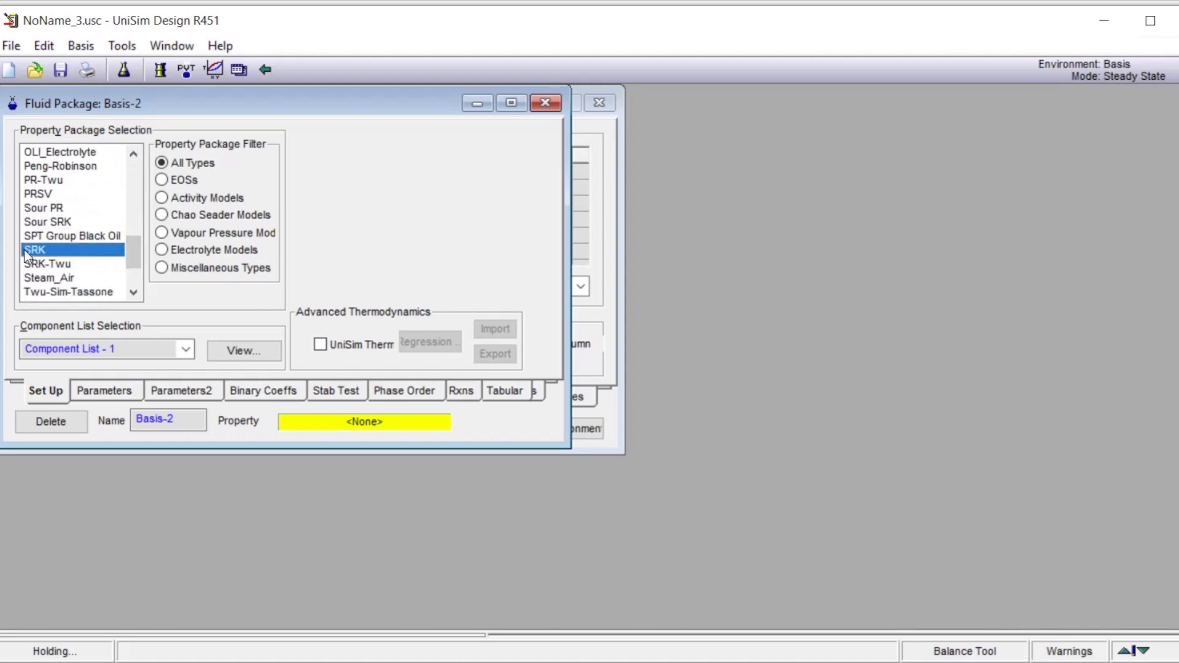
left_click(547, 104)
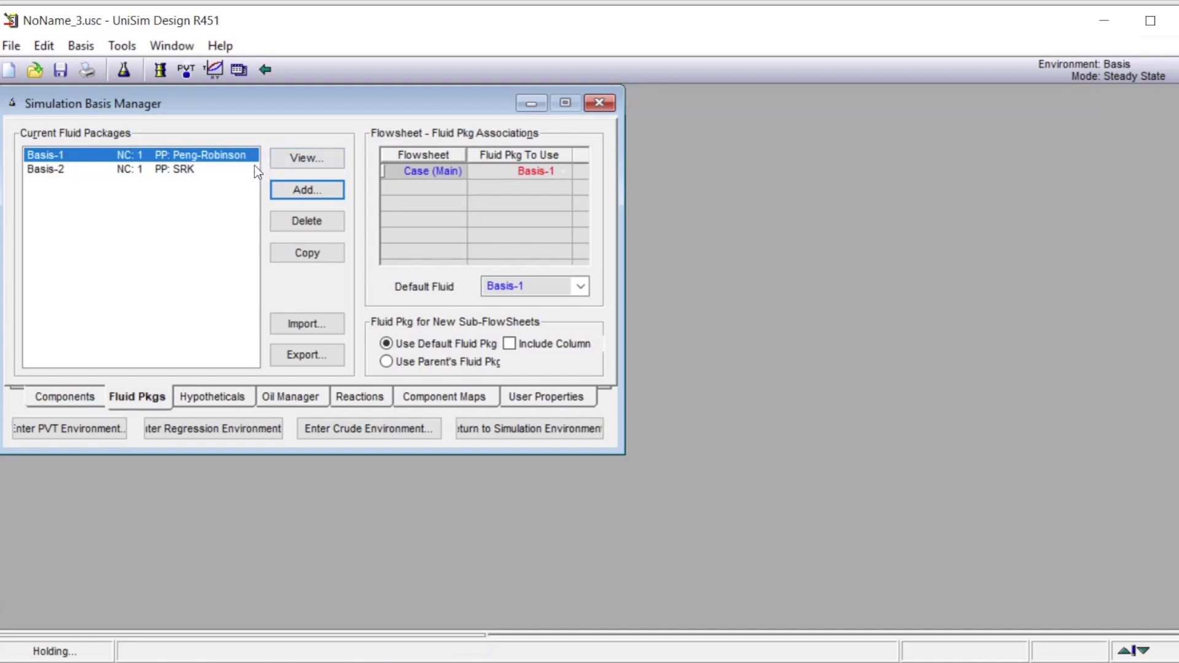
Assign fluid package Basis-2 to the Case (Main) flowsheet and return to the simulation environment without staying in holding mode.
left_click(562, 172)
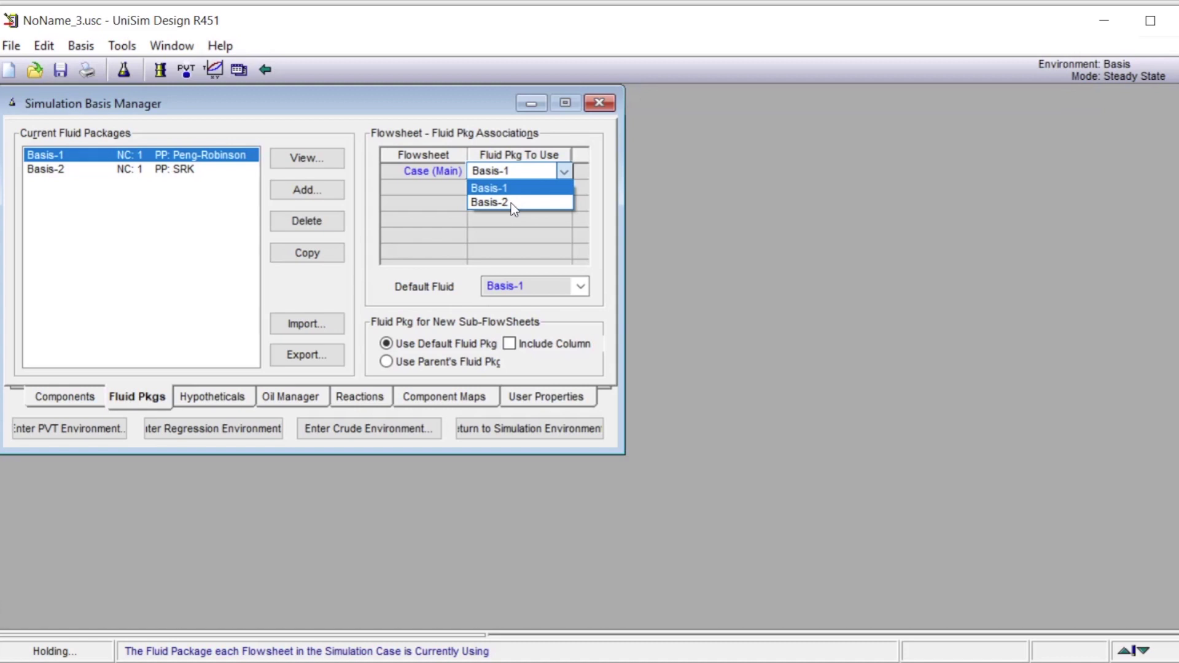
left_click(513, 204)
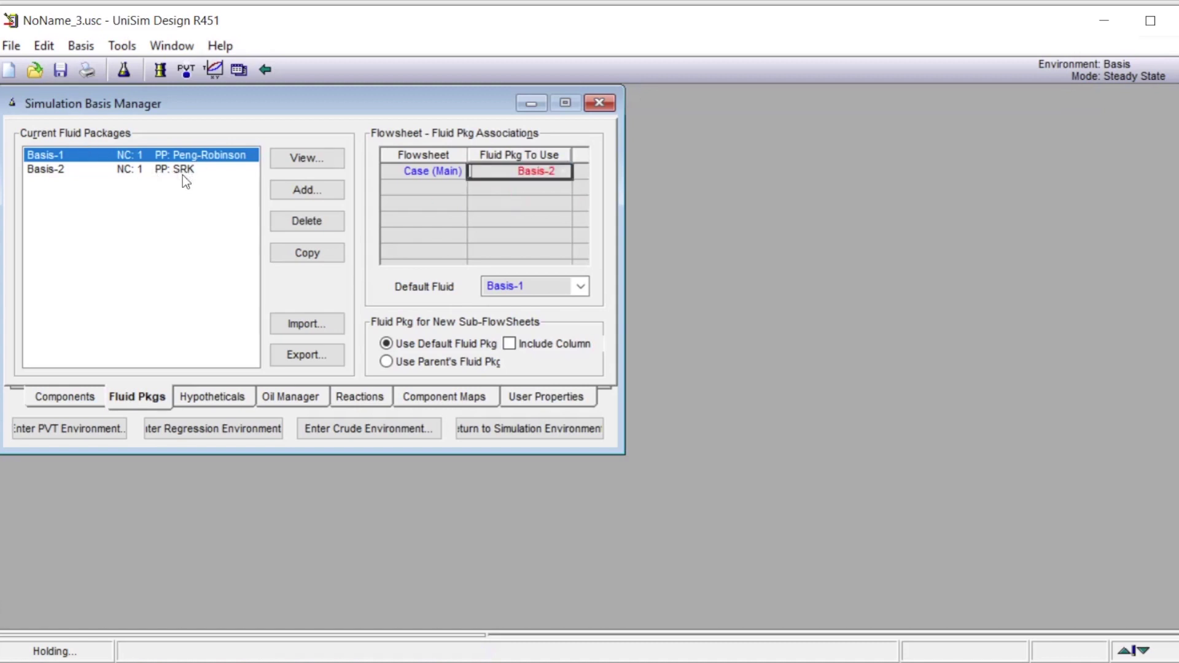
left_click(599, 103)
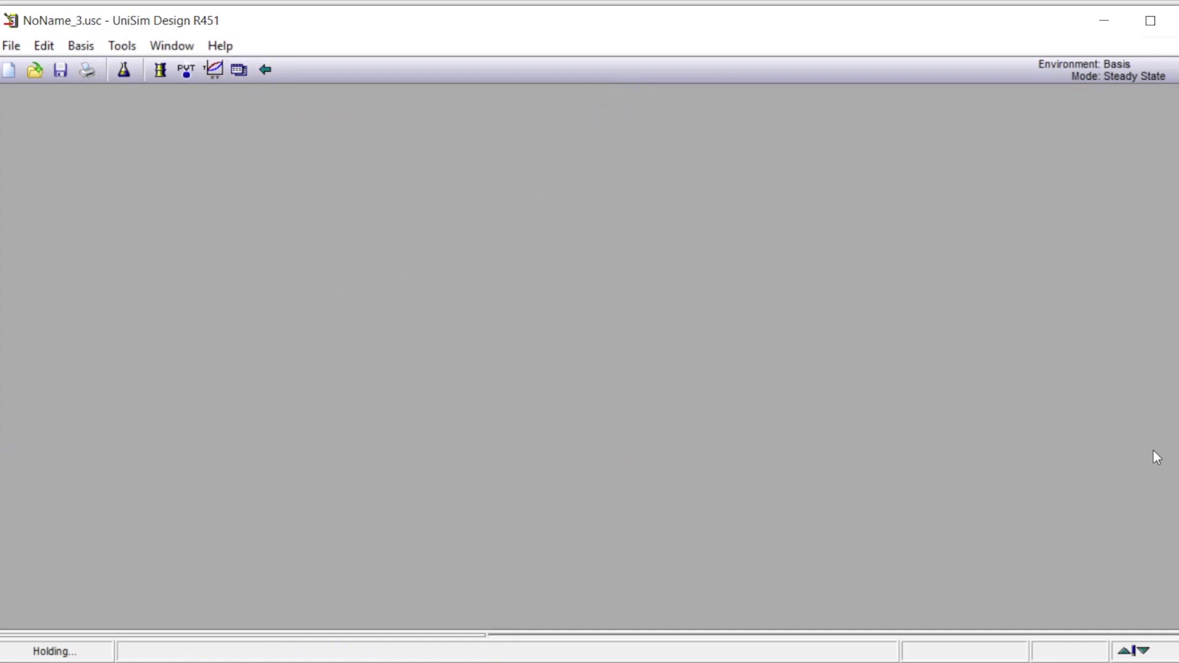
left_click(123, 70)
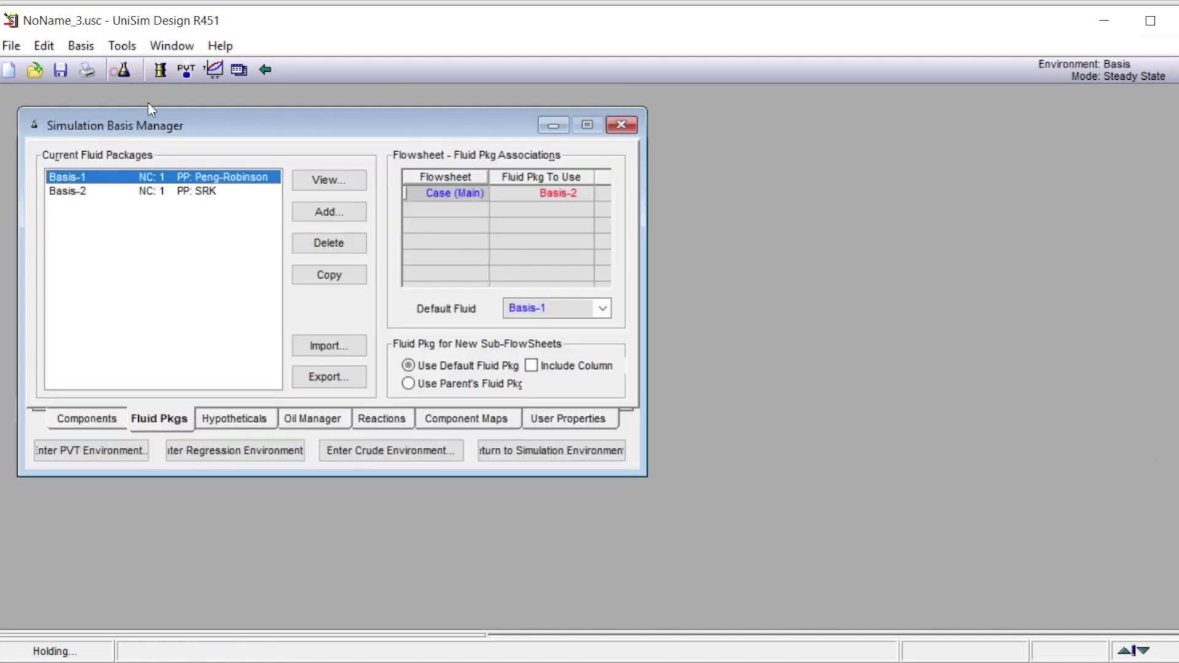
left_click(572, 454)
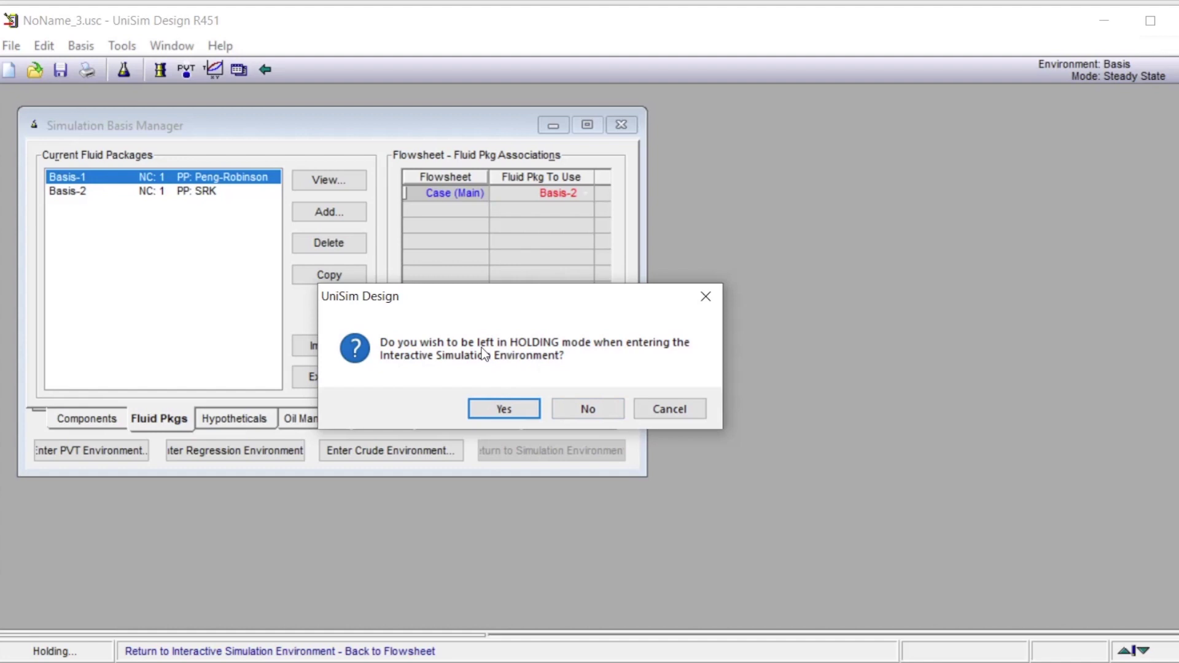
left_click(583, 418)
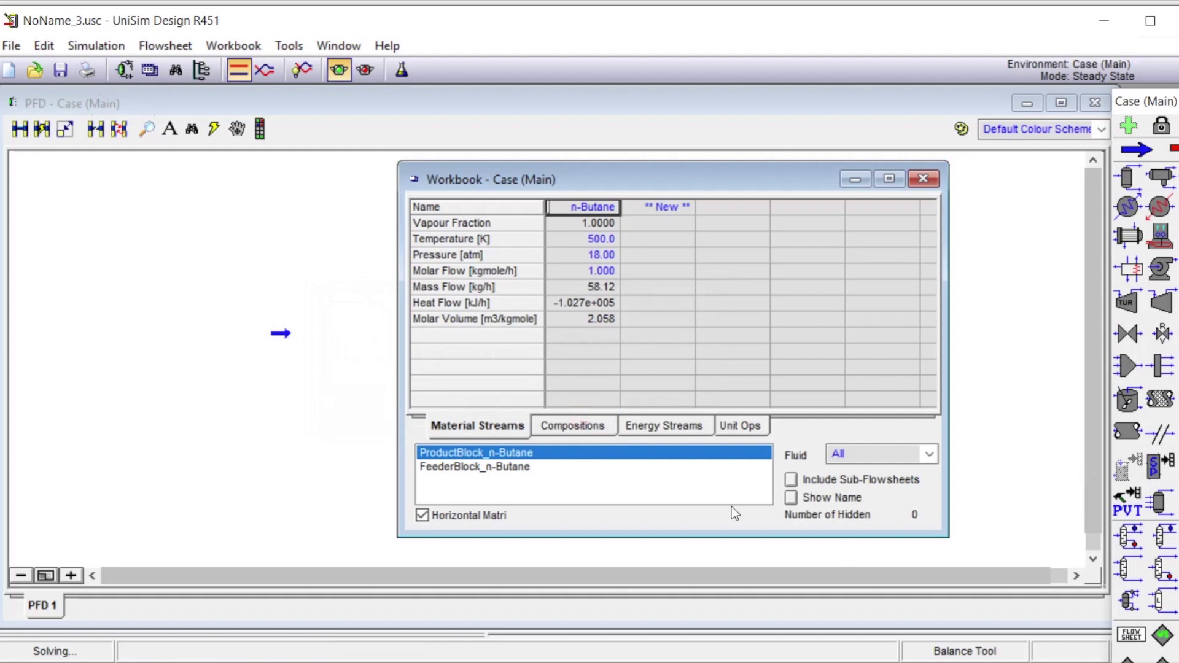
Check the n-Butane molar volume in the workbook and switch to the Problem 4 slide to compare it with the SRK answer.
mouse_move(579, 322)
left_click(556, 638)
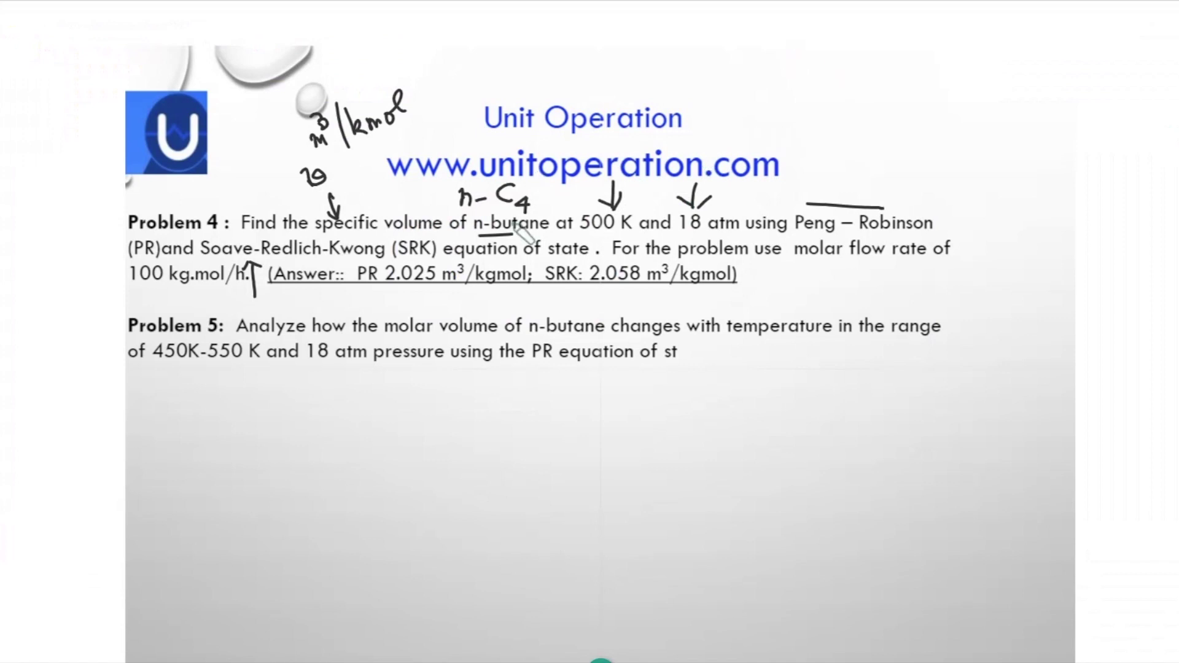
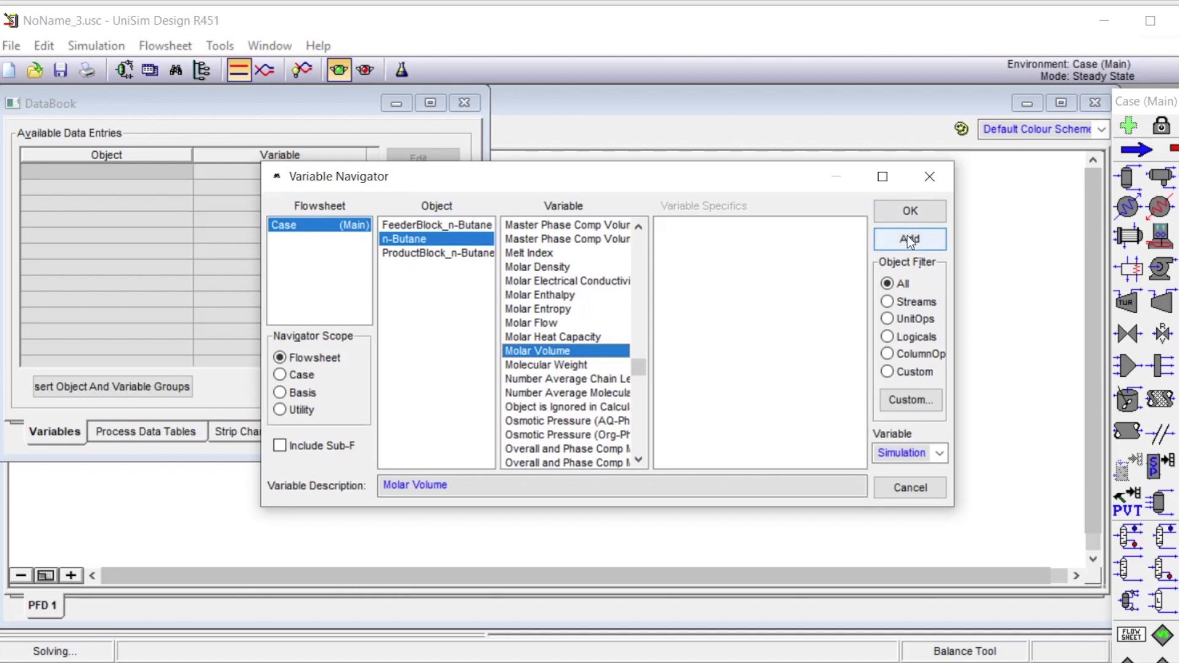
Add the n-Butane stream's Temperature variable to the DataBook entries and close the Variable Navigator.
left_click_drag(585, 182, 787, 162)
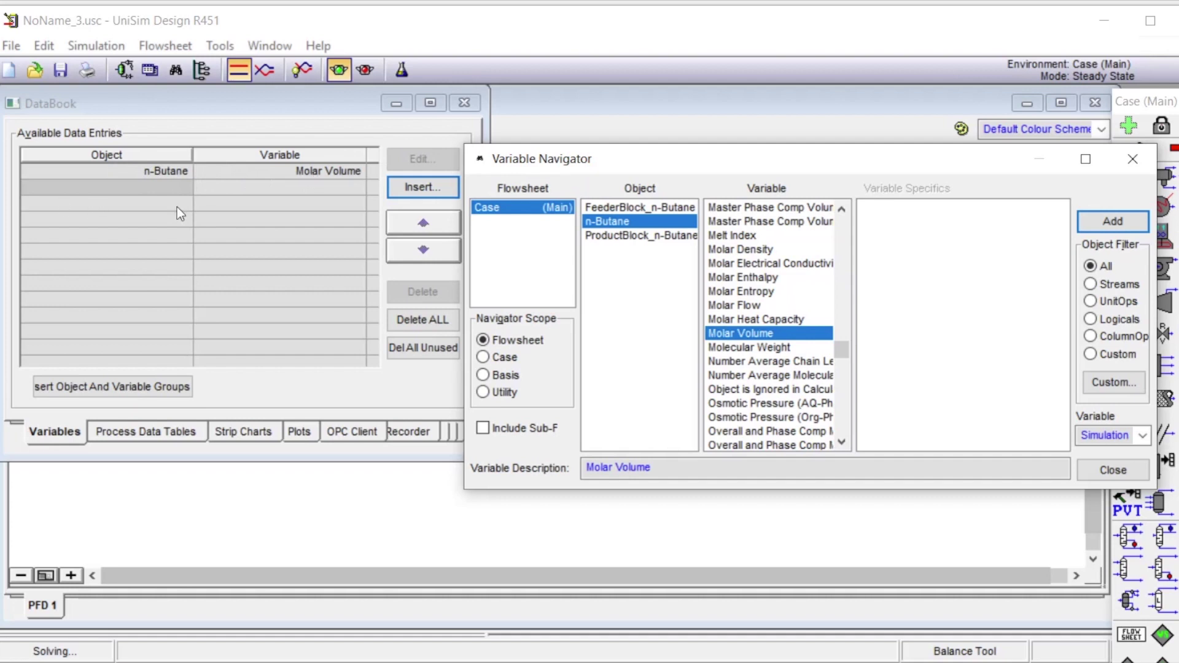
left_click_drag(843, 349, 827, 412)
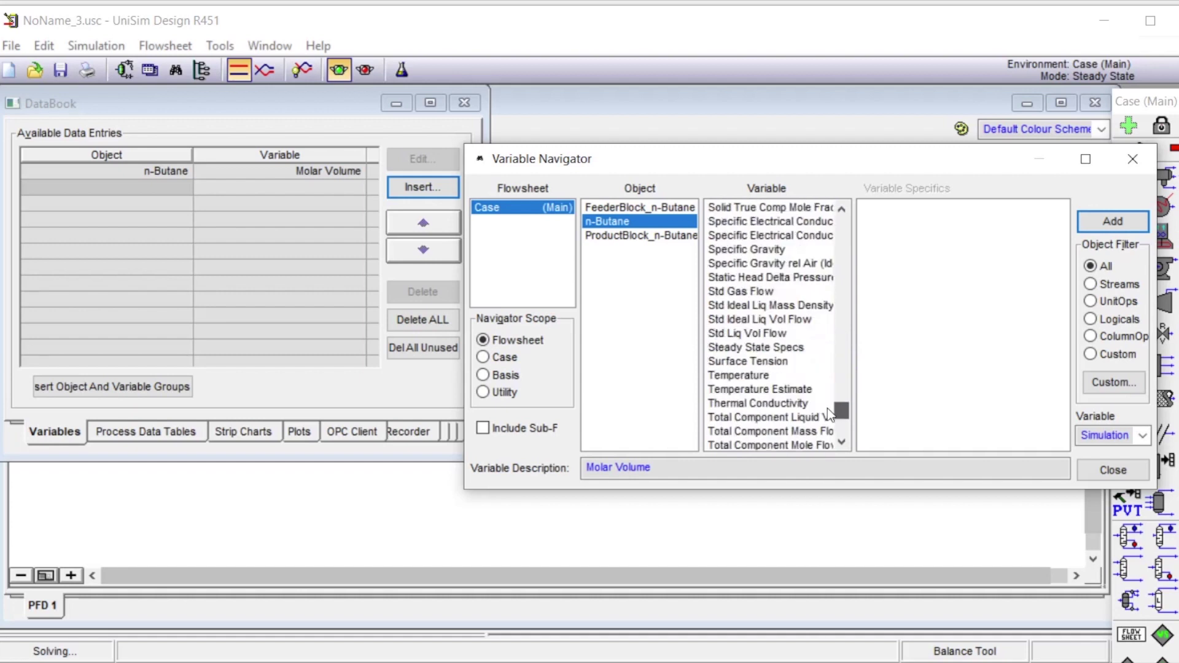
left_click(725, 377)
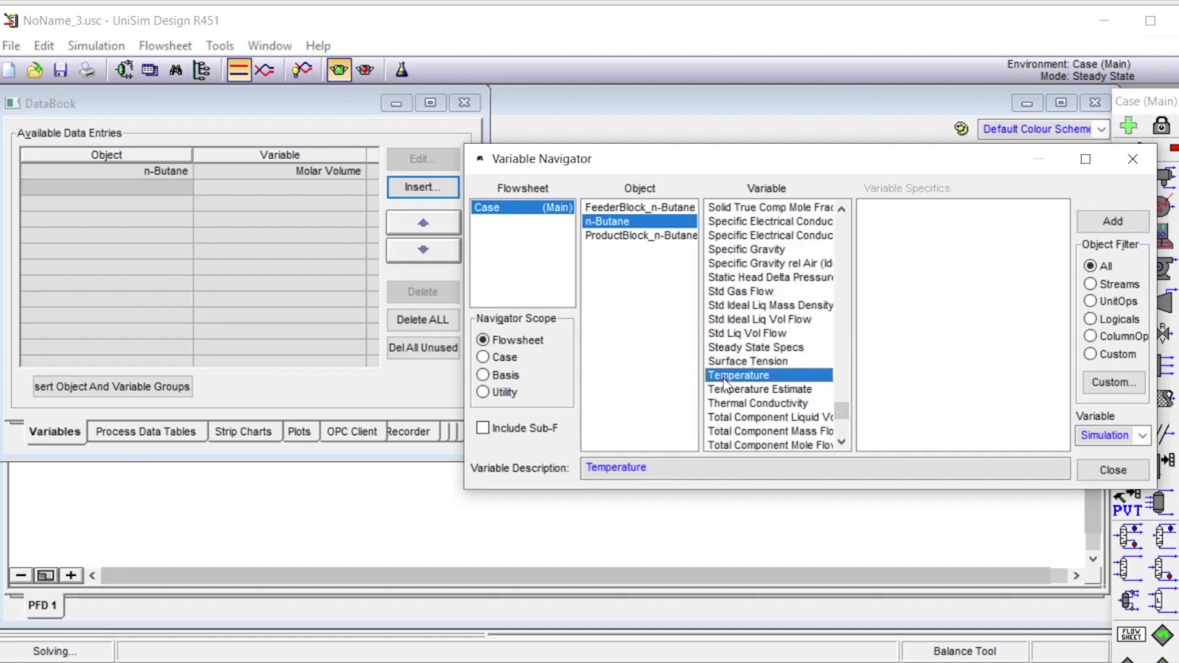
left_click(1117, 222)
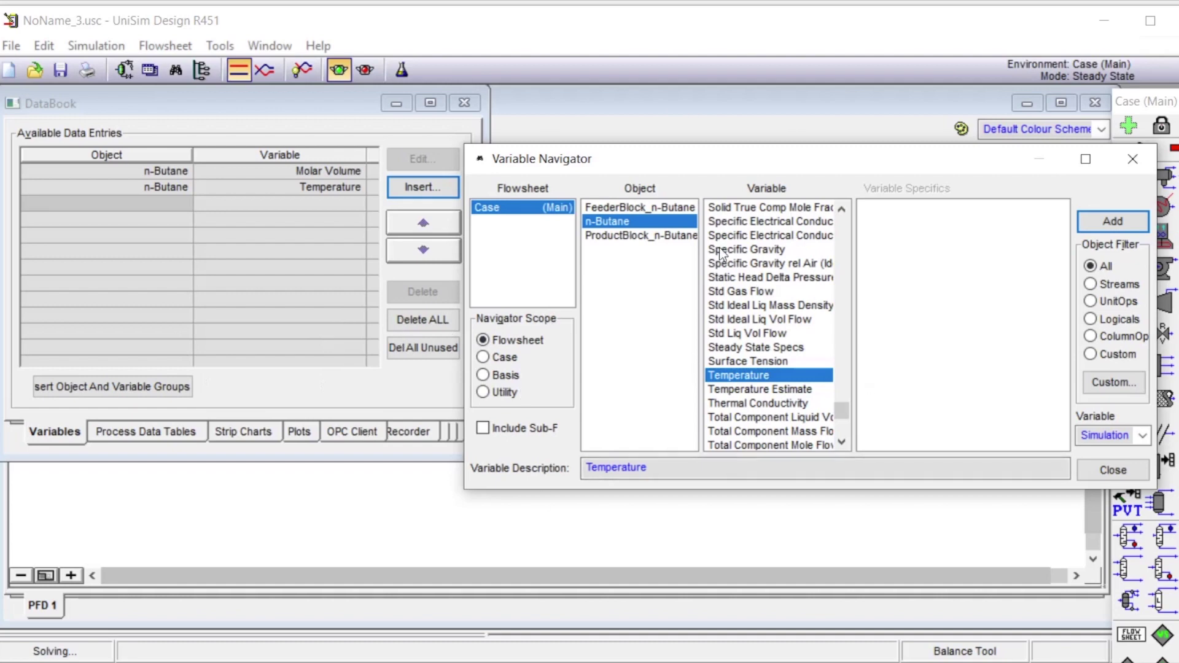
left_click_drag(846, 153, 737, 116)
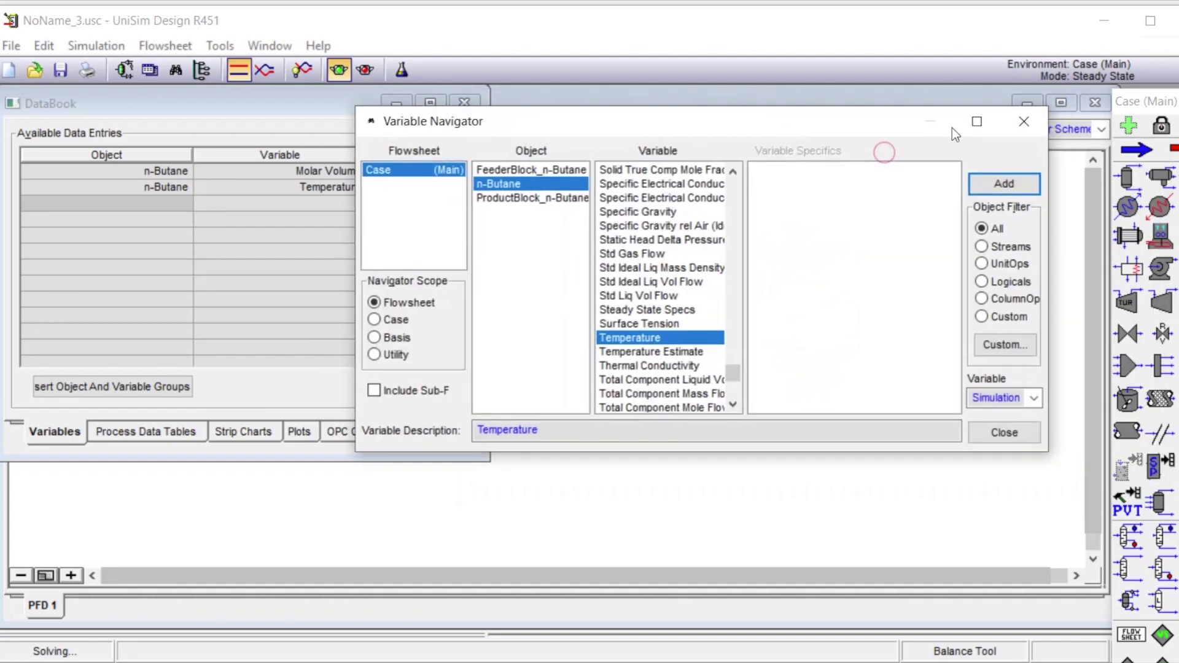
left_click(1031, 118)
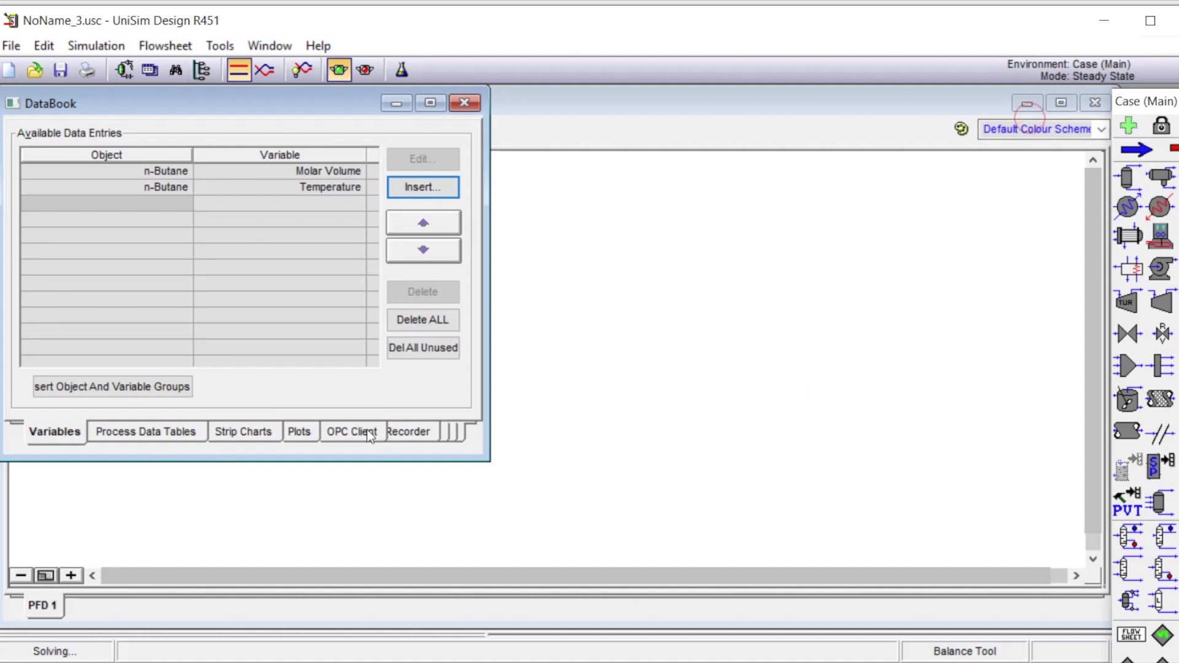
Widen the DataBook window and add a case study named Case Study 1.
left_click_drag(485, 344, 908, 344)
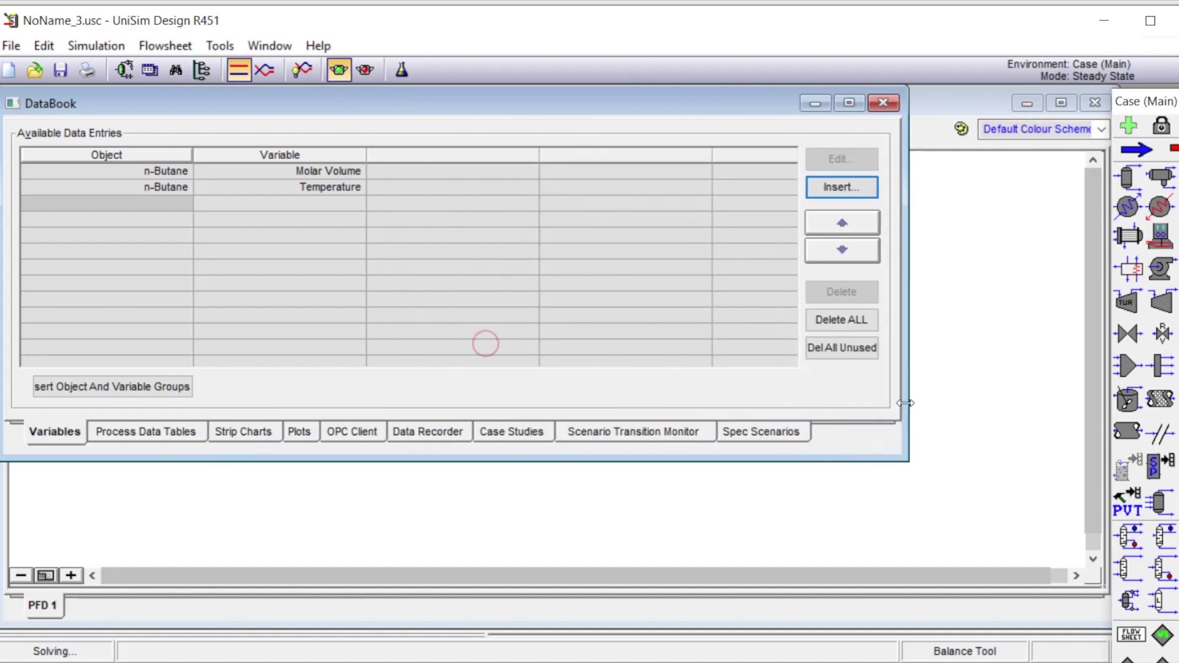
left_click(525, 431)
left_click(382, 157)
type("Case 1")
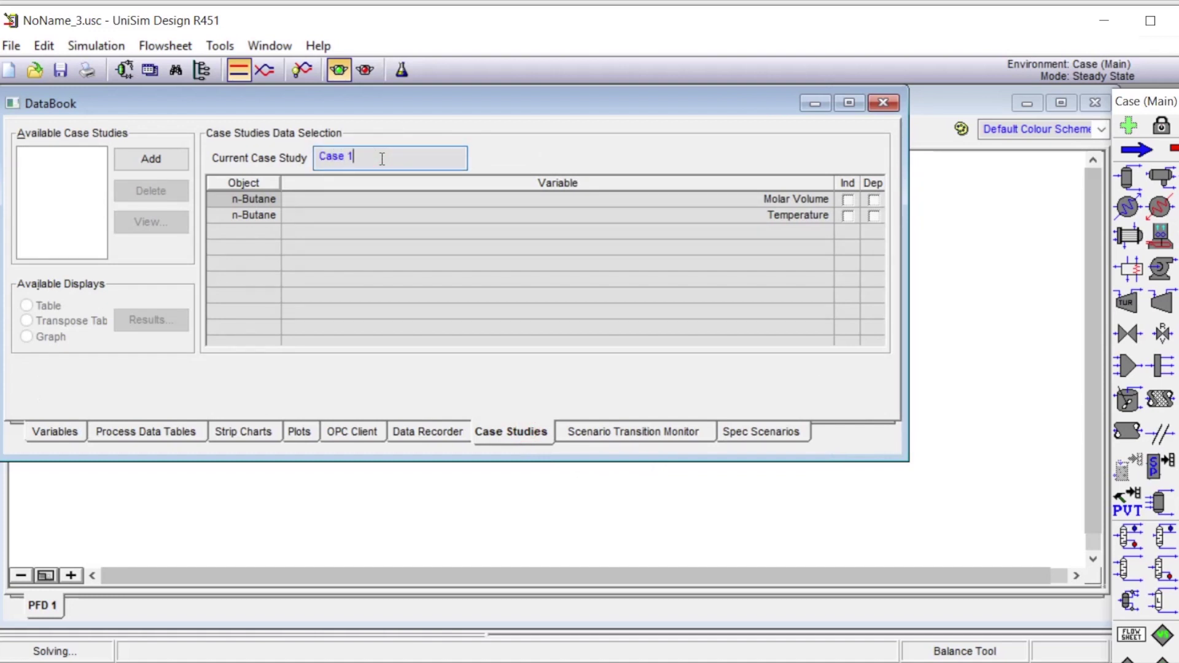
key("Return")
type("Case study 1")
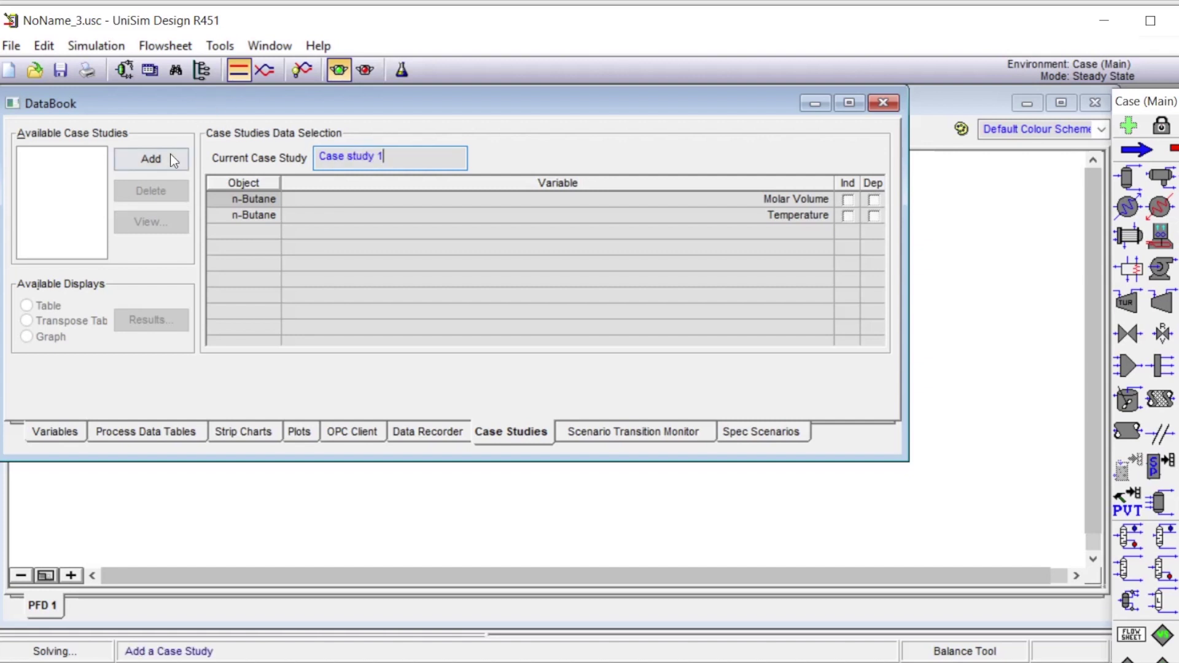
left_click(157, 162)
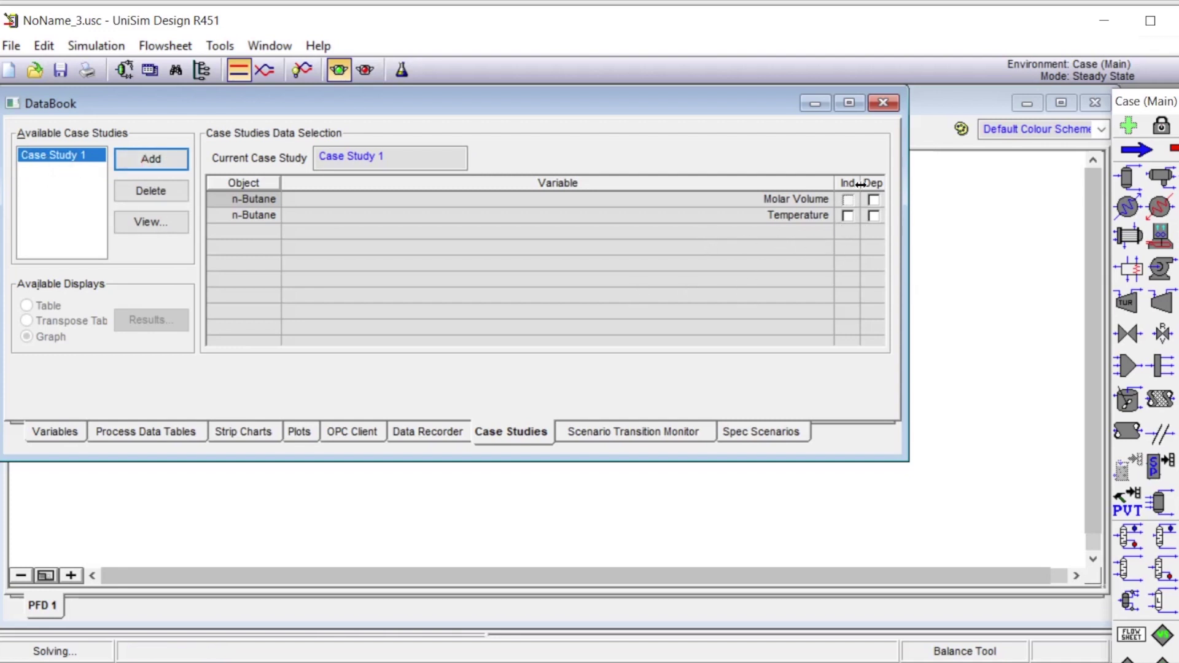
Make Temperature the independent and Molar Volume the dependent variable of Case Study 1, and open its setup.
left_click(848, 216)
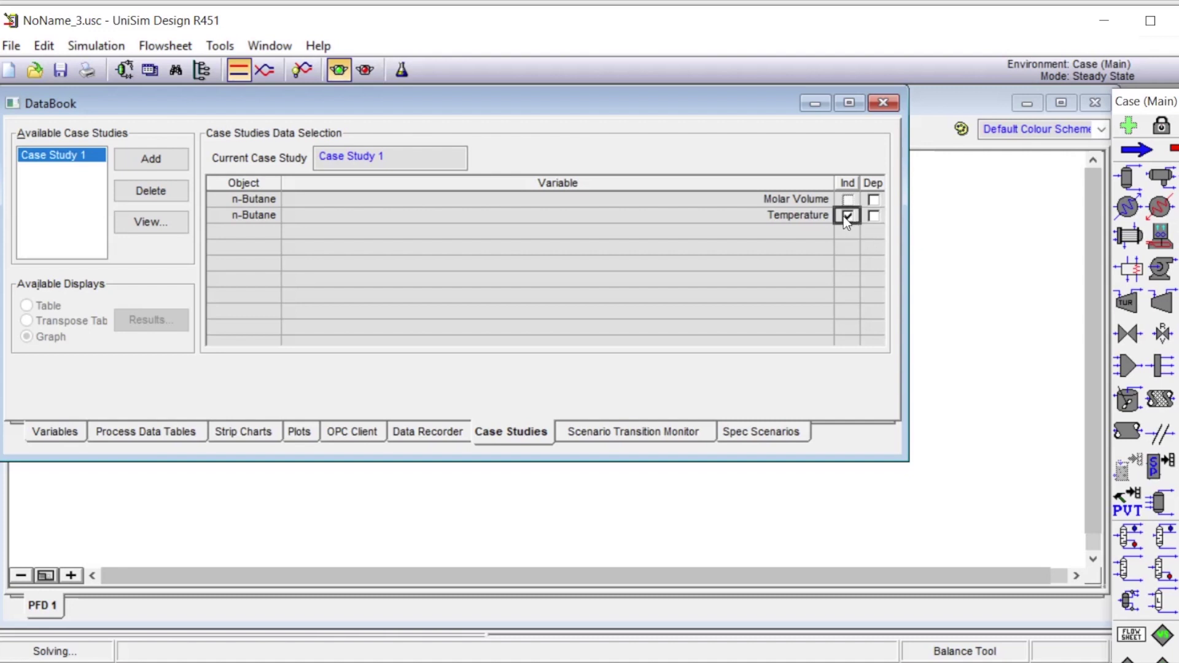
left_click(874, 200)
left_click(149, 222)
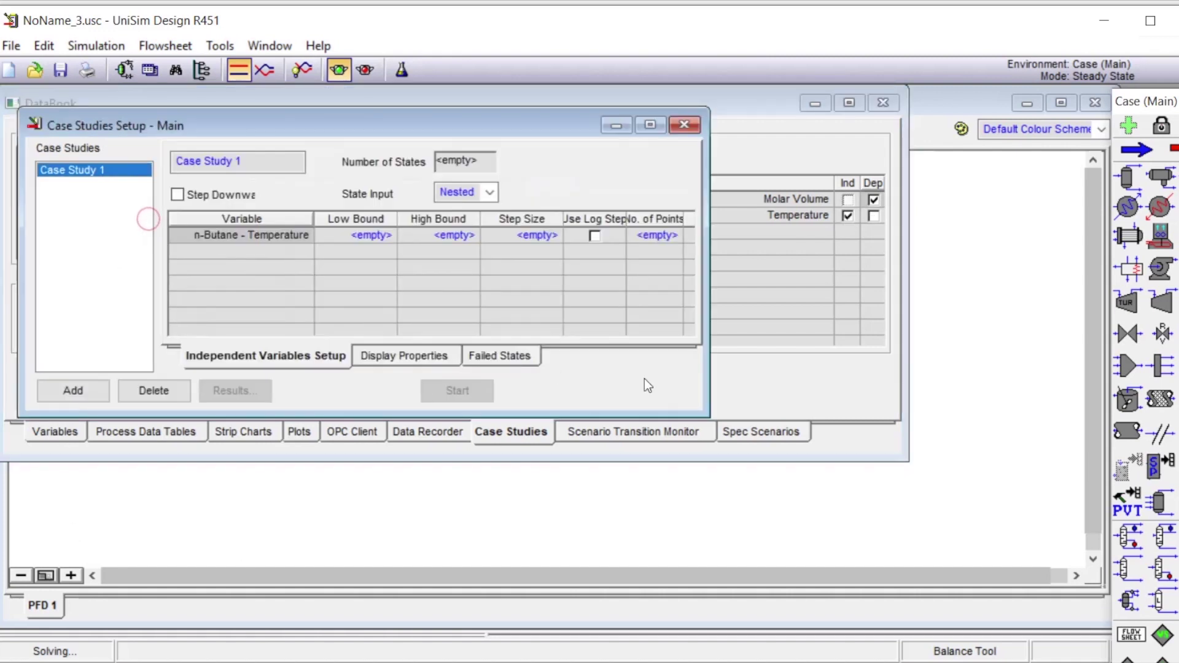
Set the n-Butane temperature's low bound to 450 K, high bound to 550 K and step size to 20 C.
left_click(364, 239)
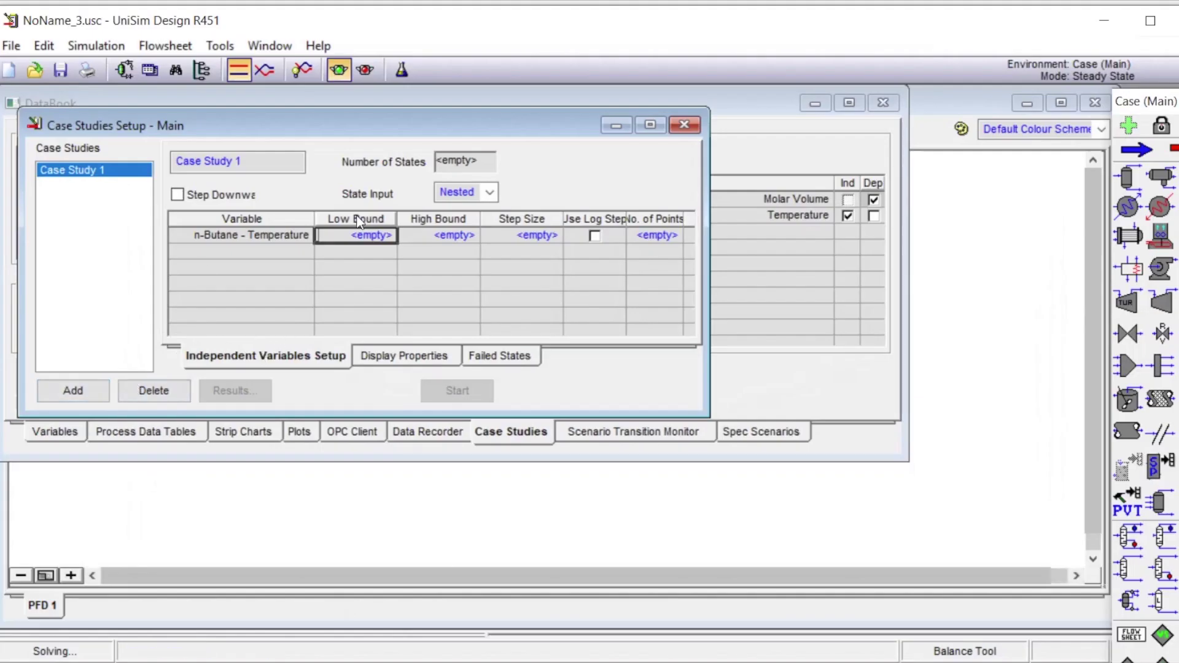
type("450")
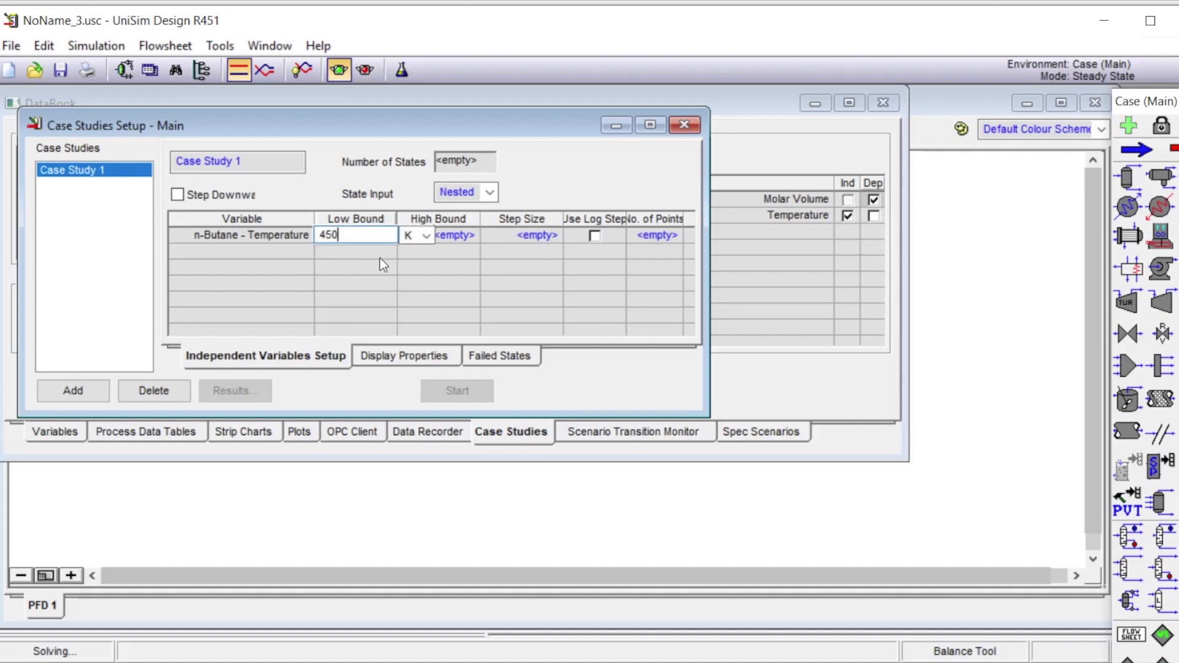
key("Return")
left_click(462, 237)
left_click(462, 235)
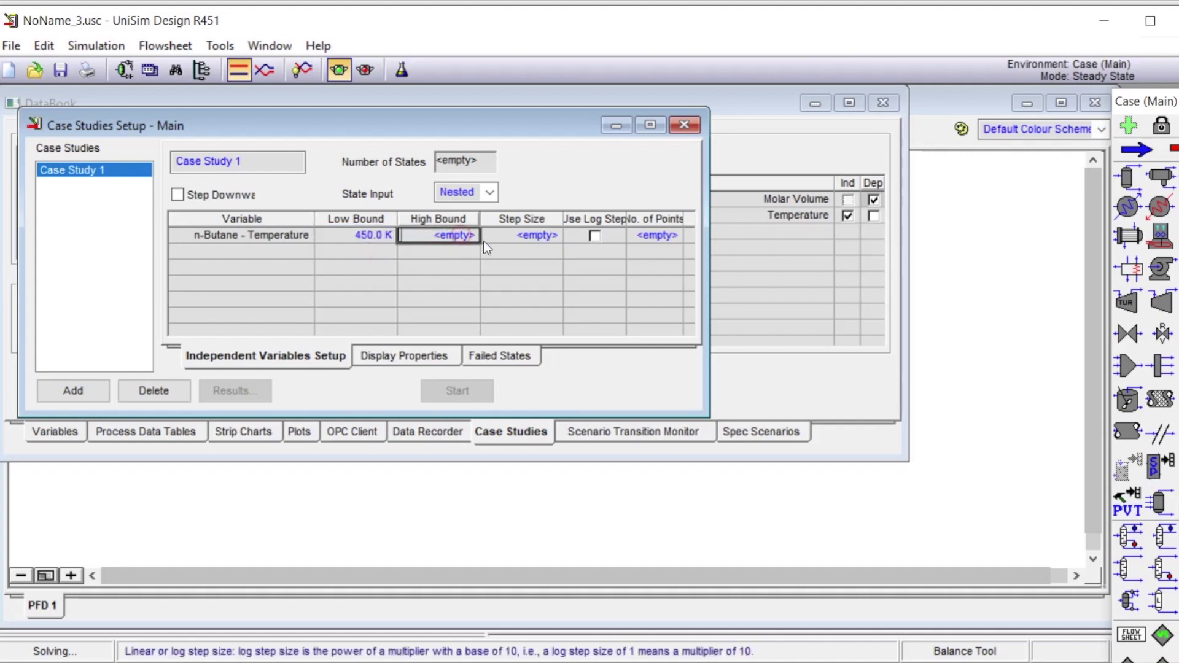
type("550")
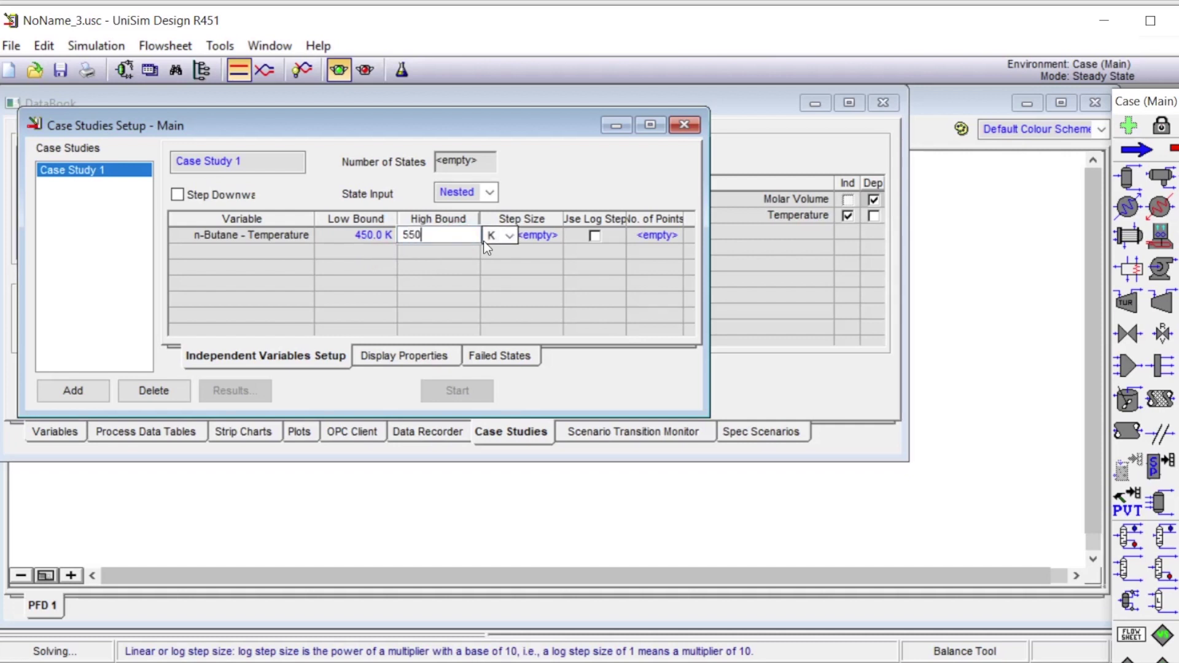
left_click(429, 287)
left_click(538, 236)
type("20")
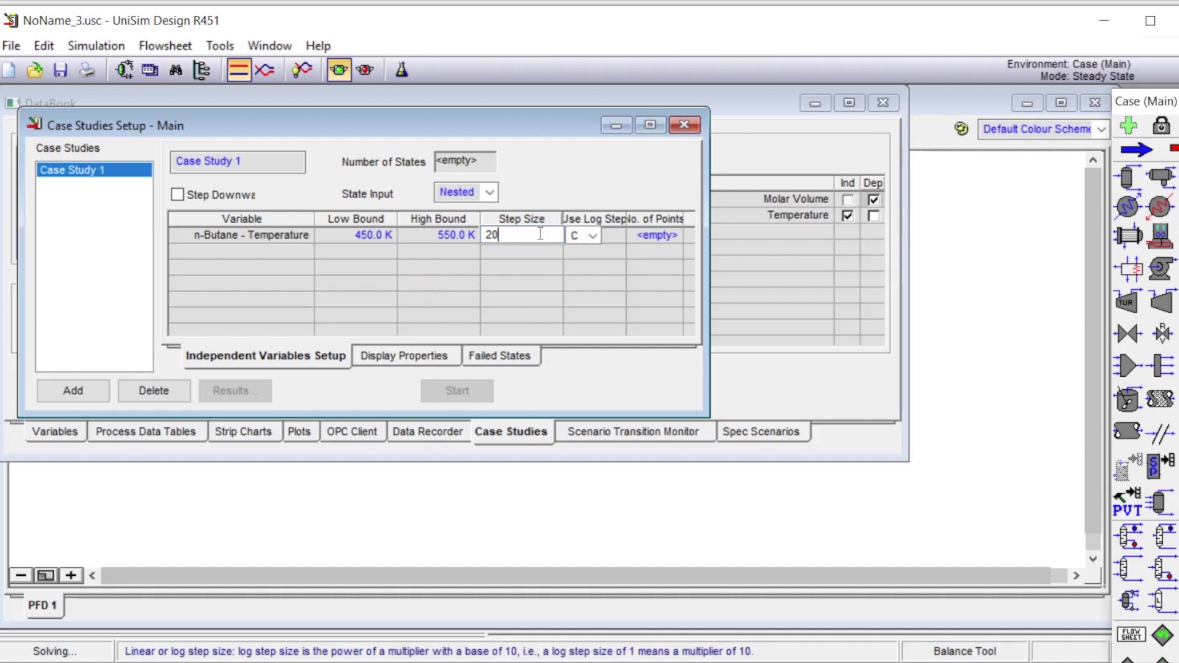
left_click(517, 307)
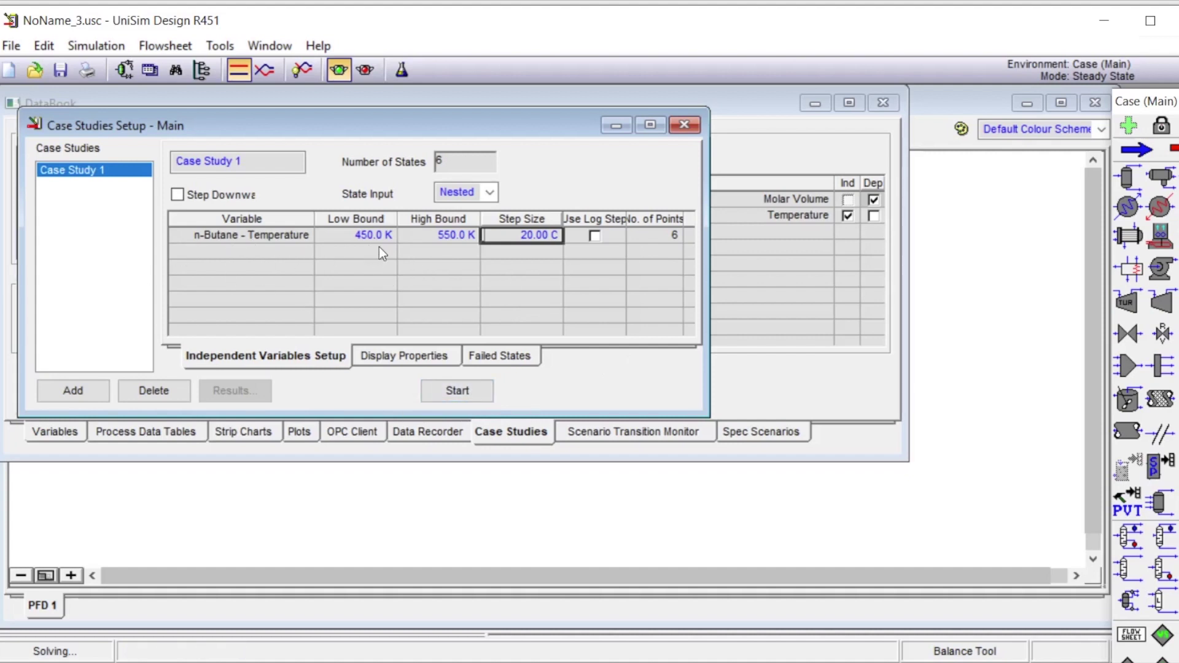
Run Case Study 1 and view its results as a maximized graph and as a table.
mouse_move(354, 244)
mouse_move(443, 243)
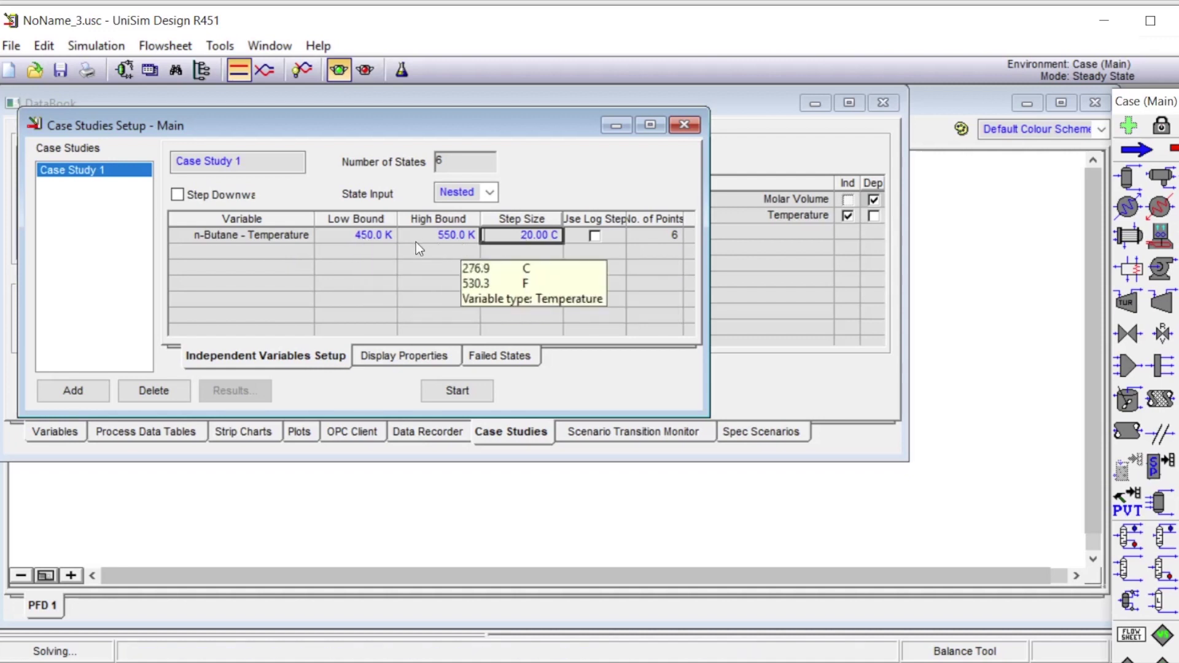
left_click(455, 396)
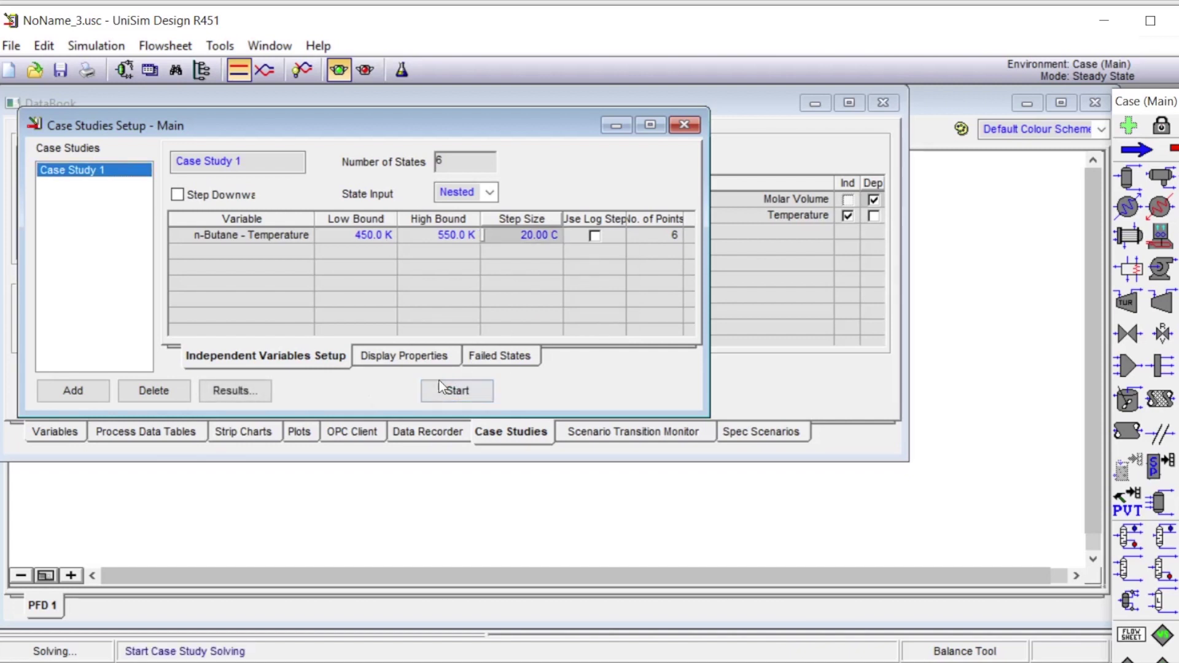
left_click(234, 392)
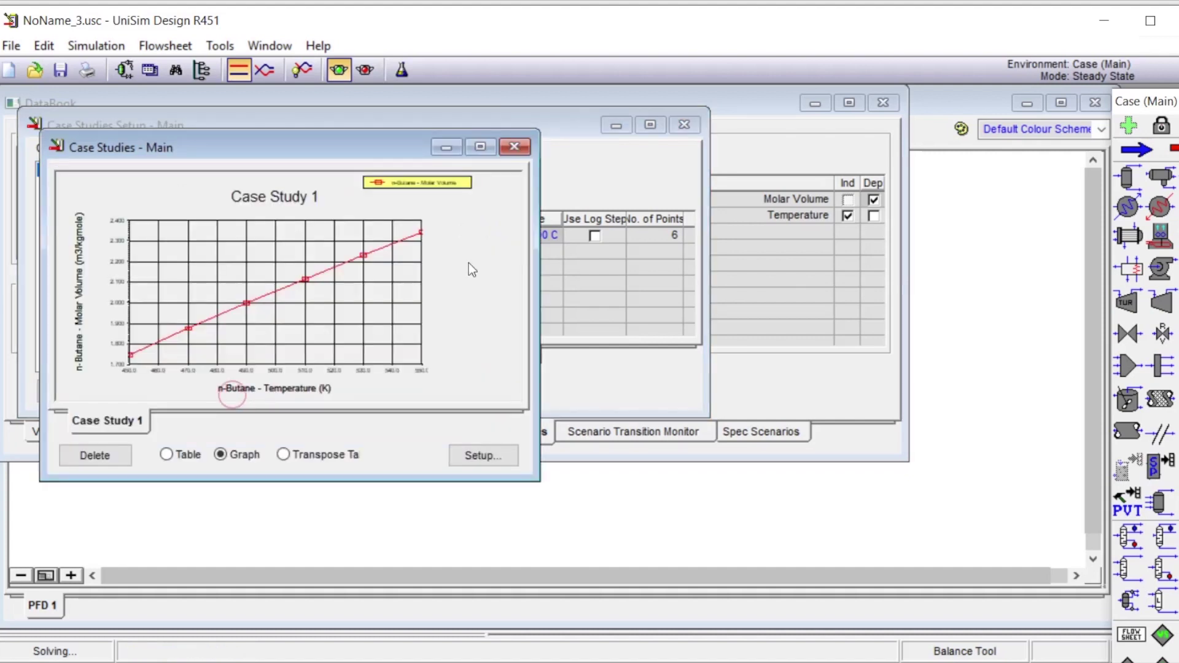
left_click(480, 146)
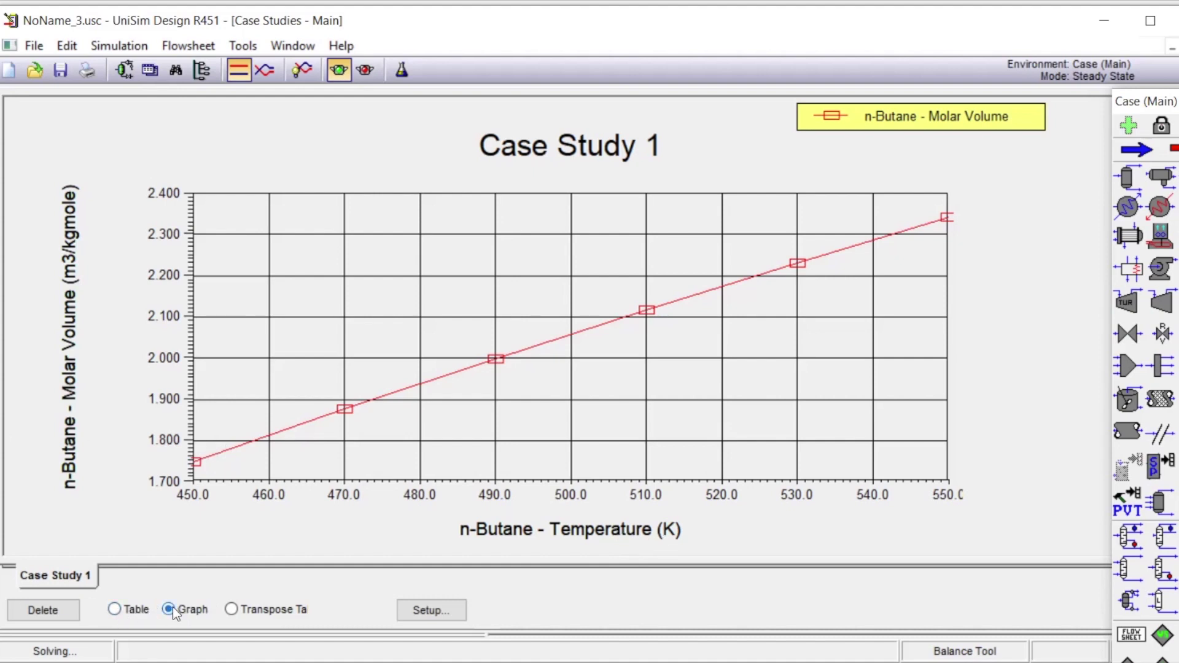
left_click(114, 610)
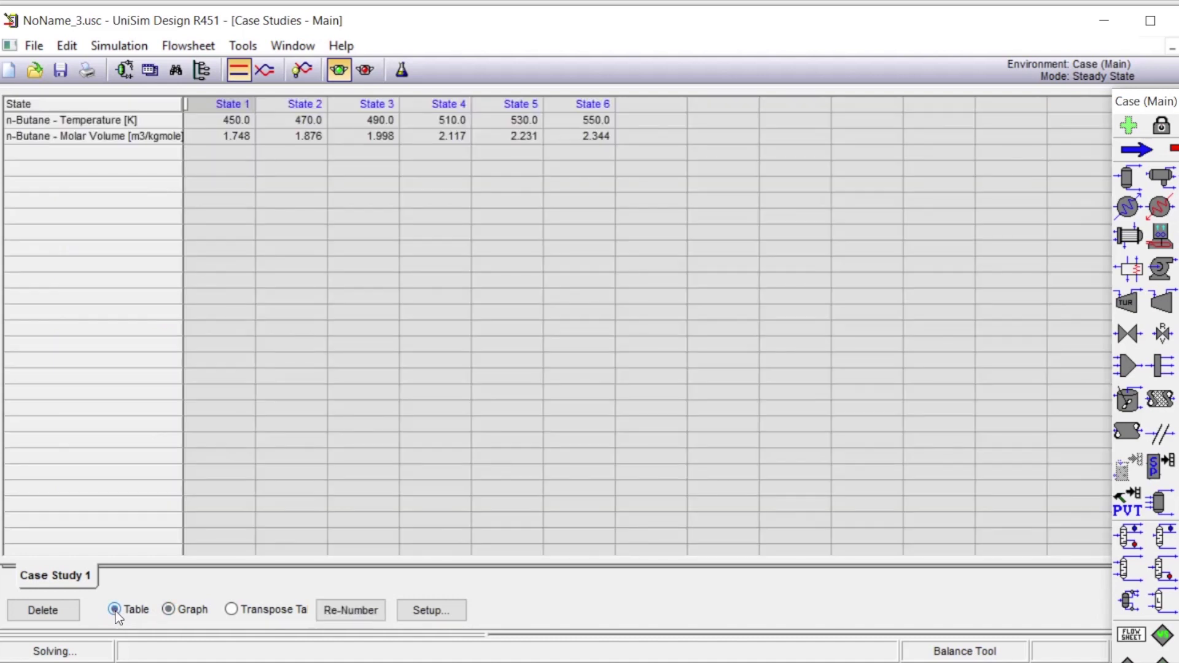